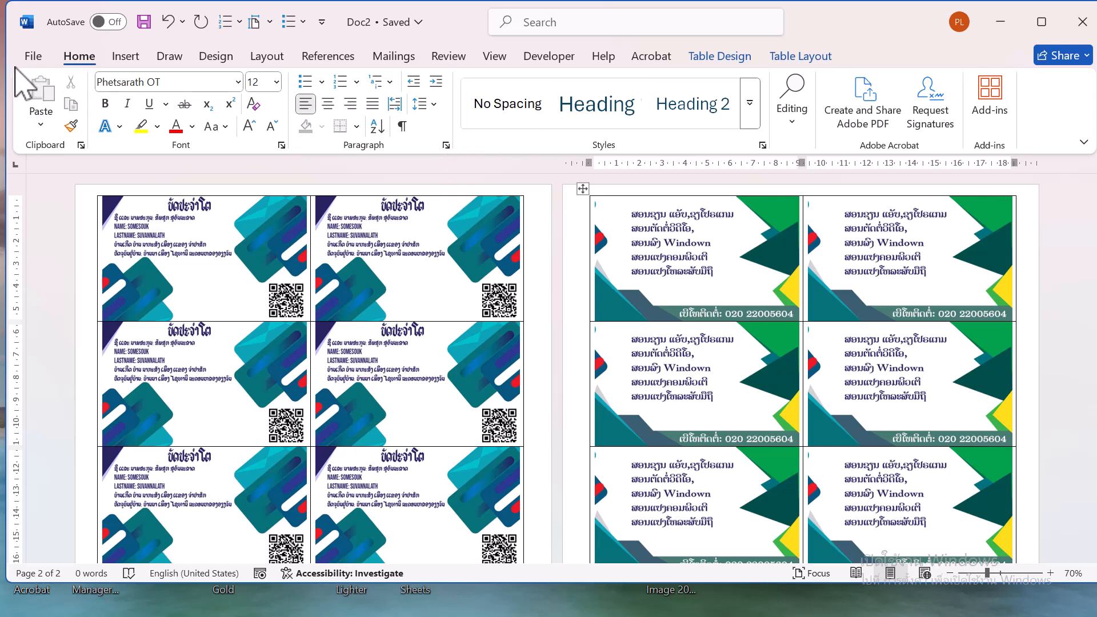
Create a new blank document
click(33, 58)
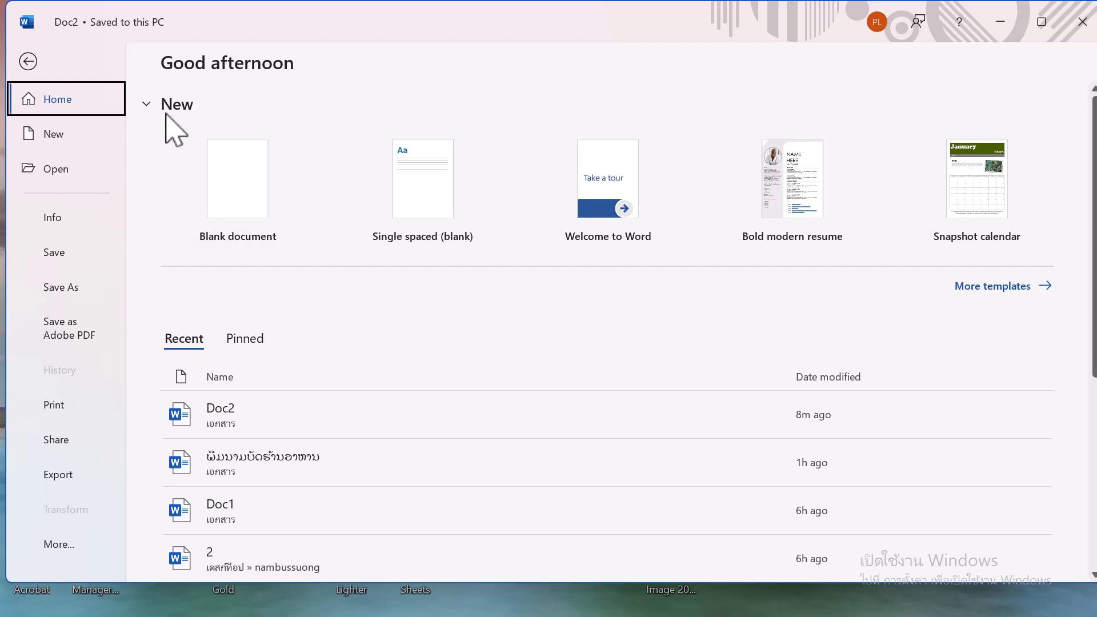
click(244, 188)
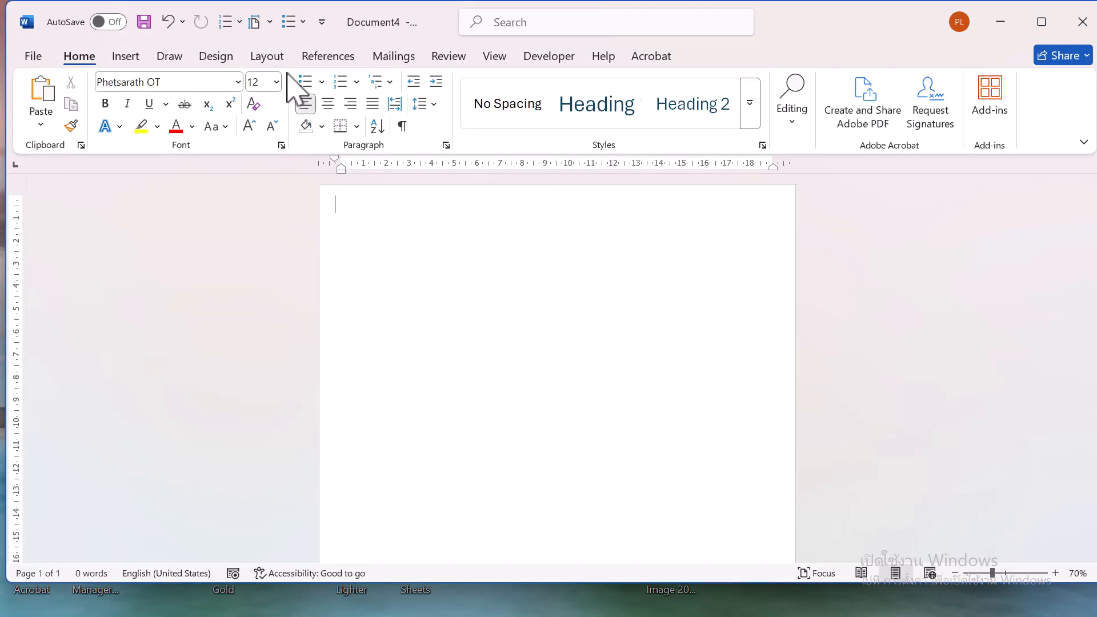
Set the 0.5 cm top and bottom and 1 cm left and right margins as the default page setup
click(266, 57)
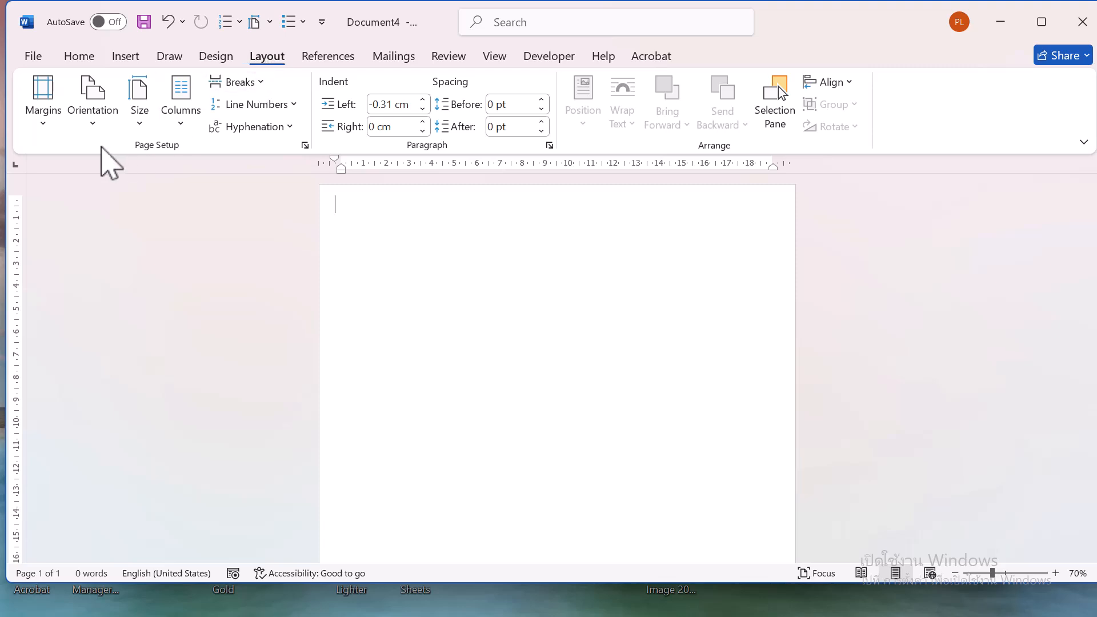
click(45, 121)
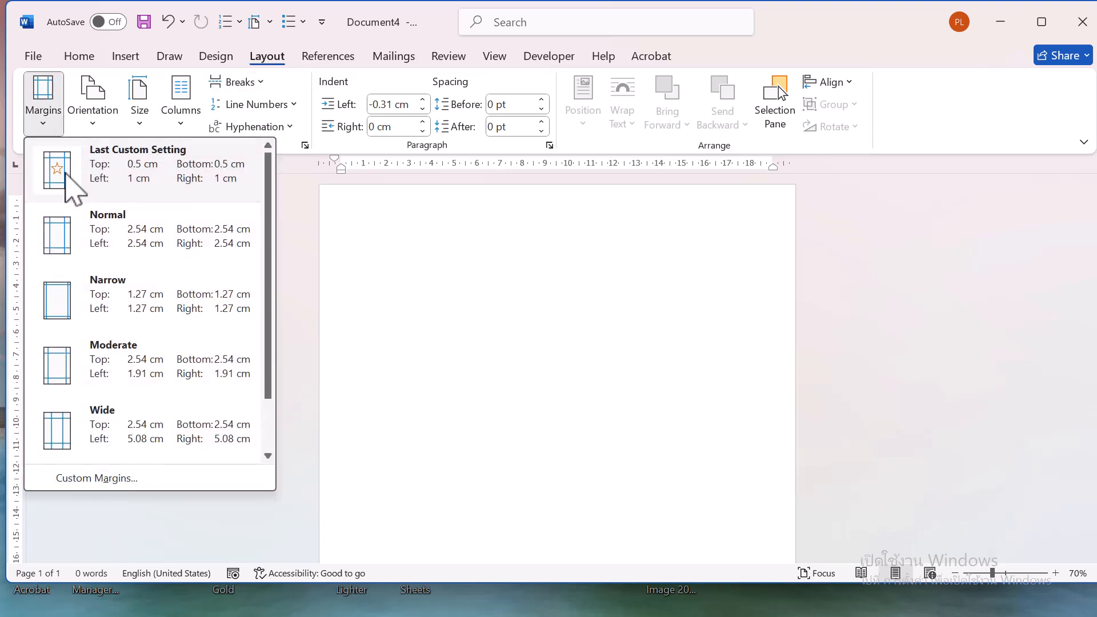
click(76, 479)
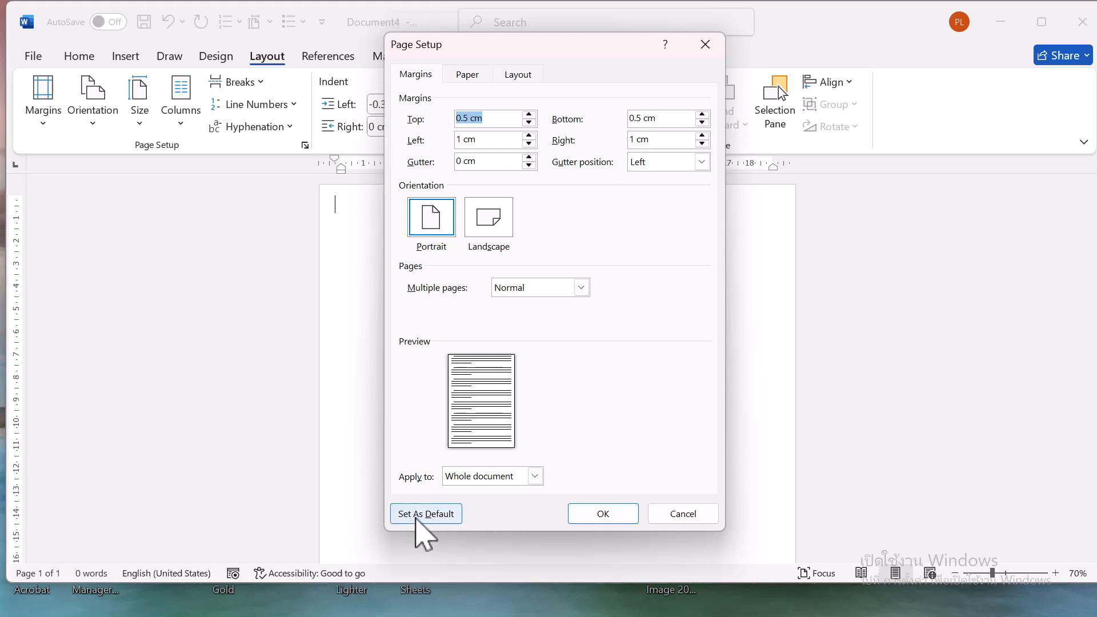
click(423, 514)
click(533, 373)
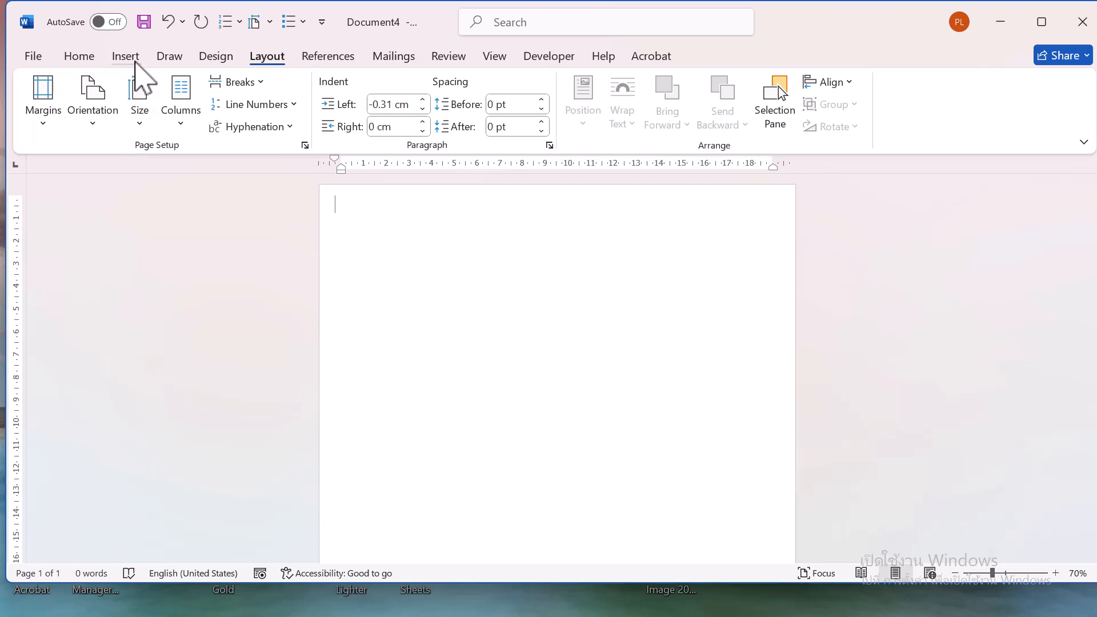
Insert a table with two columns and five rows
click(131, 57)
click(145, 123)
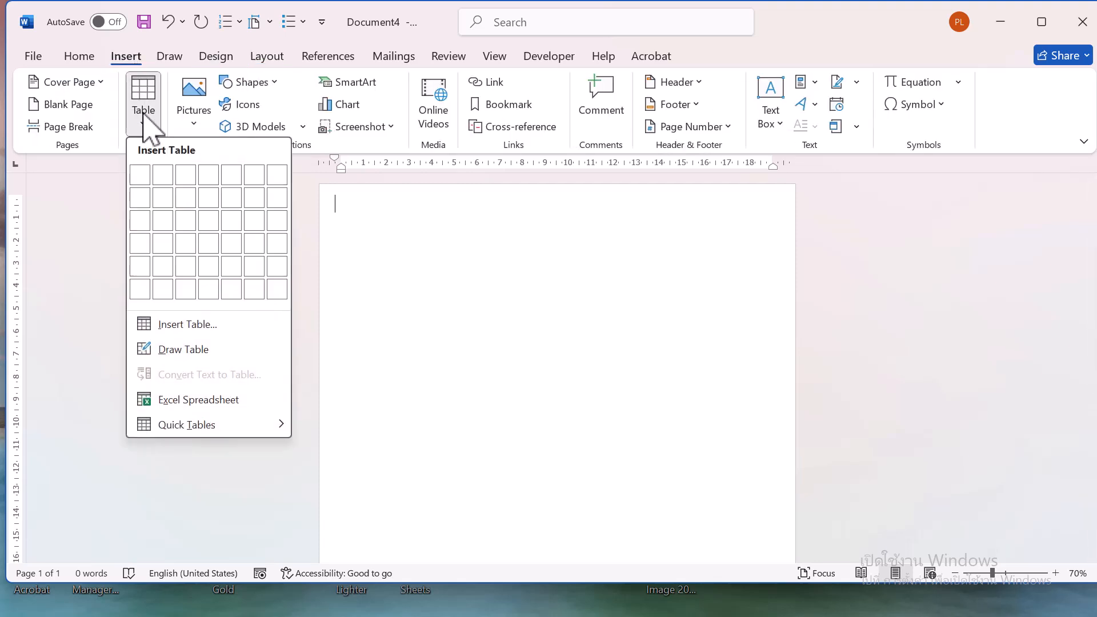
click(166, 266)
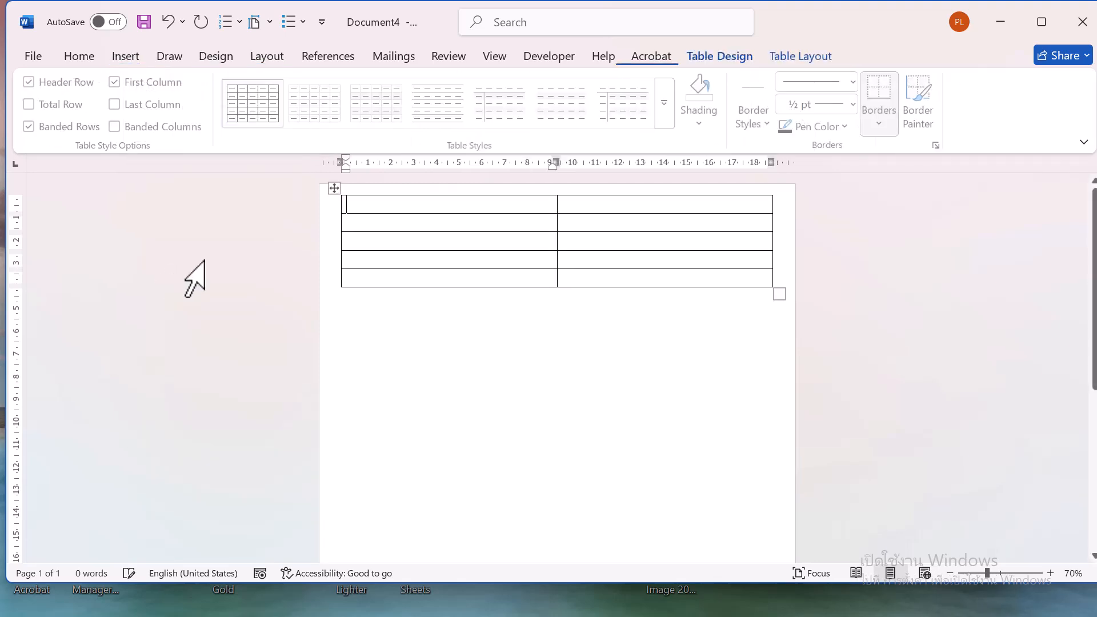
Specify a fixed row height and a preferred column width in centimeters for the whole table
click(1050, 573)
click(1050, 573)
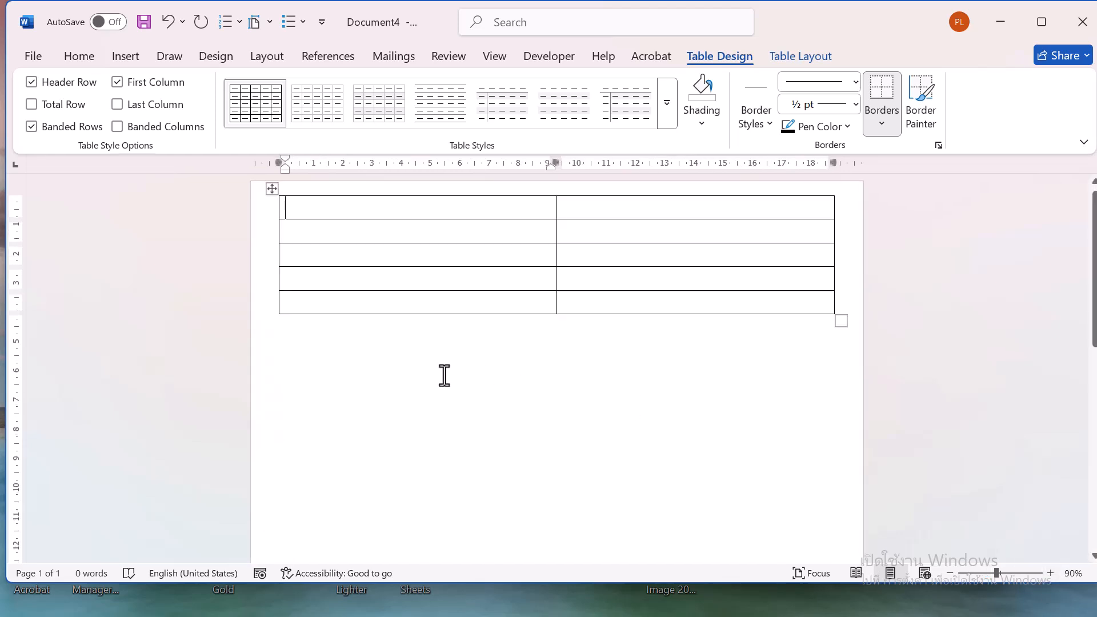
click(272, 196)
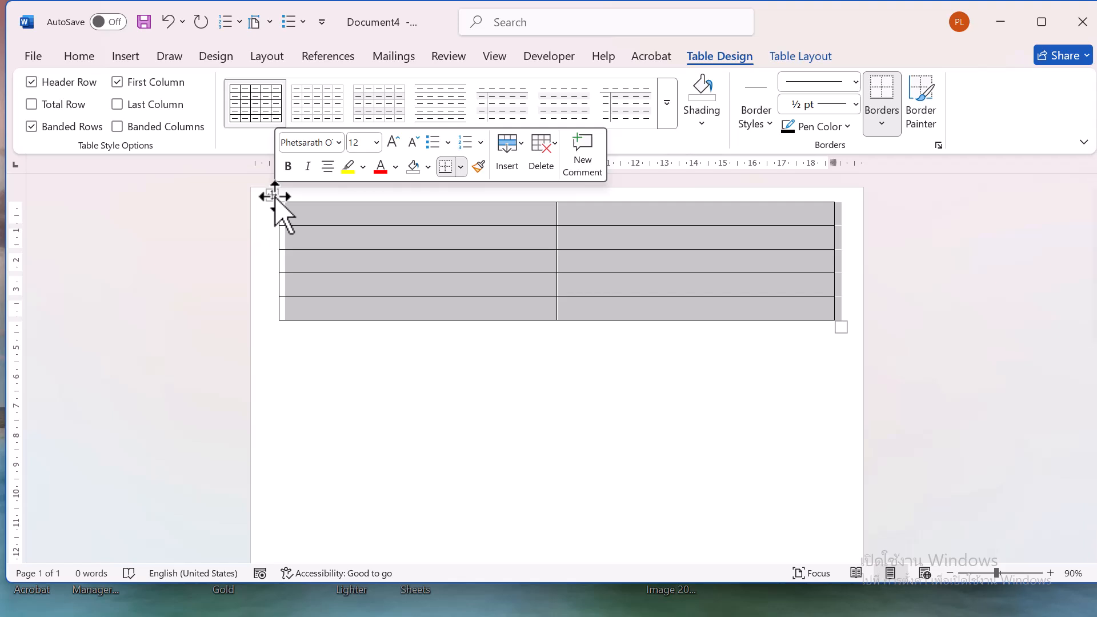
right_click(275, 196)
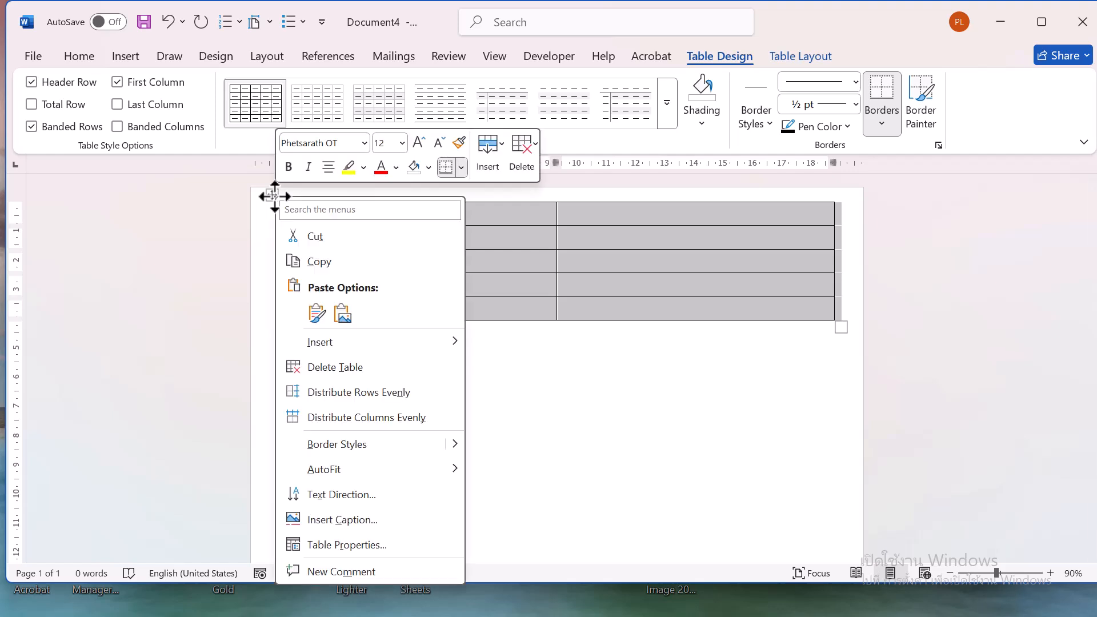
click(354, 546)
click(453, 124)
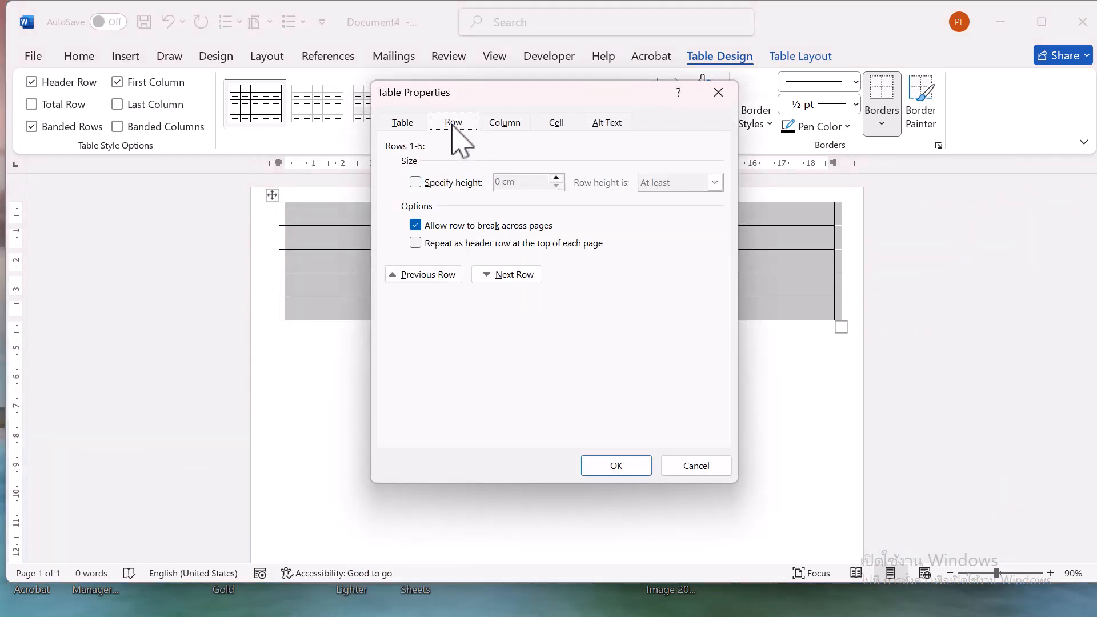
click(416, 183)
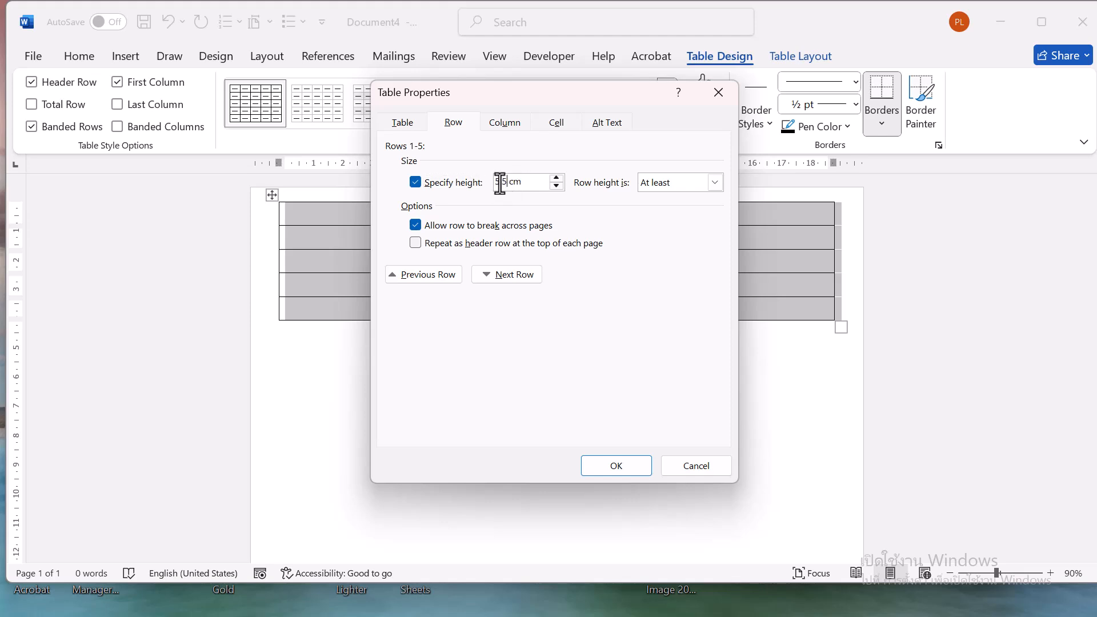
click(506, 122)
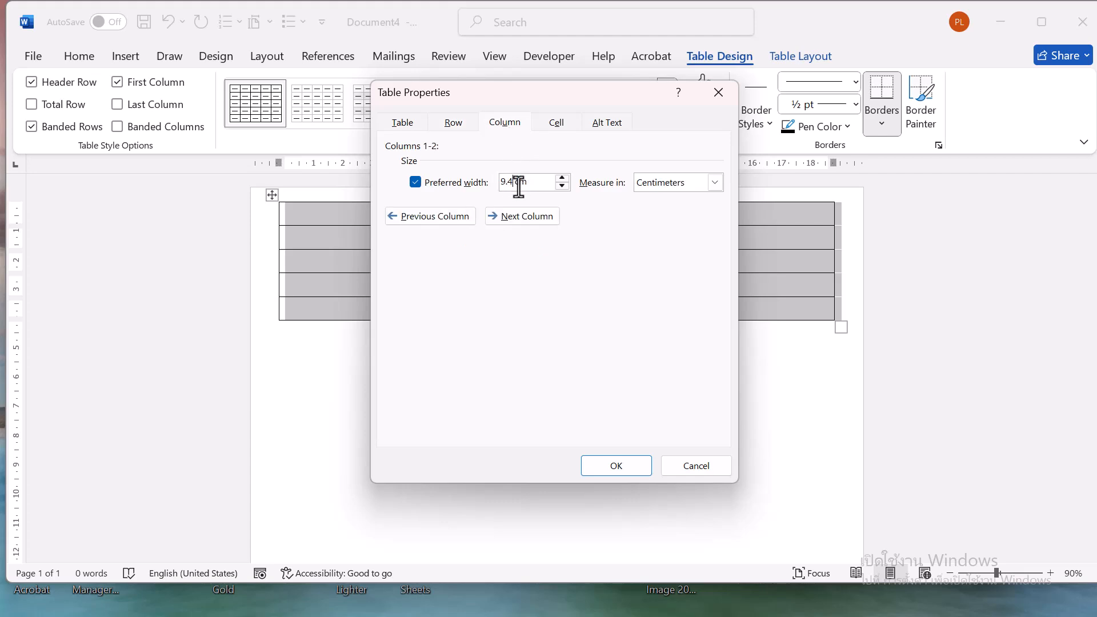
click(624, 464)
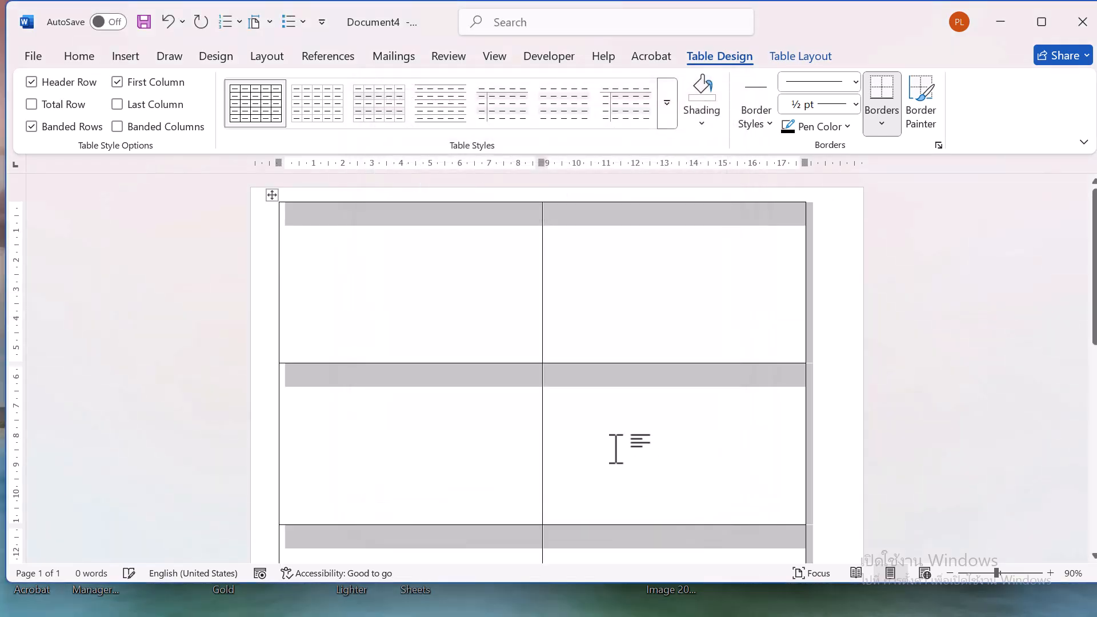
Insert the picture somesouk-[Recovered]-1 from the device into the table's first cell
click(358, 276)
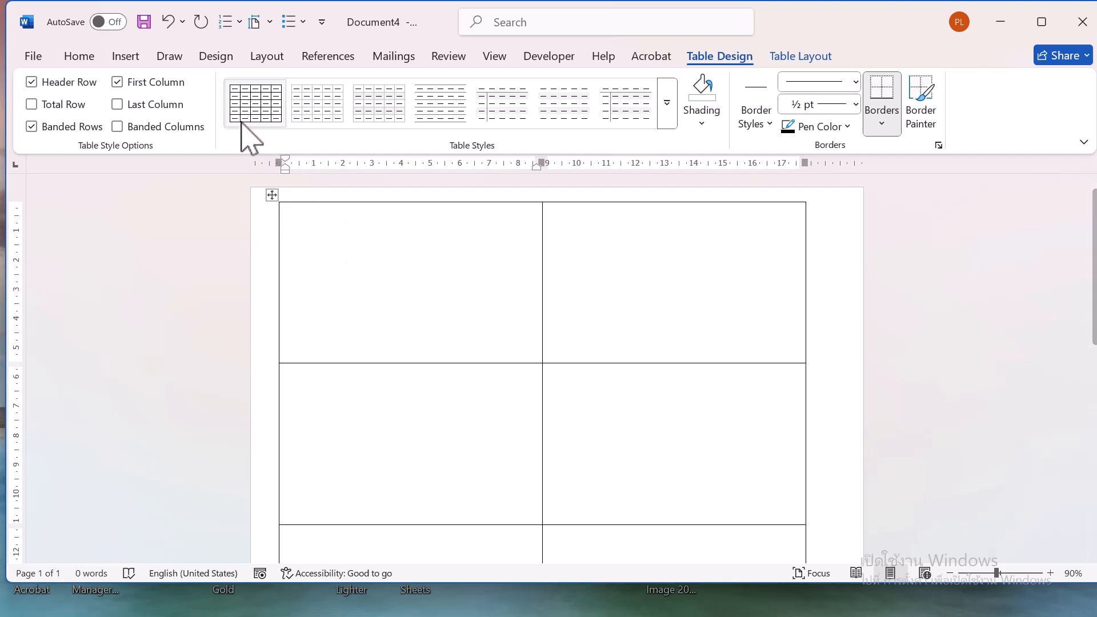
click(126, 56)
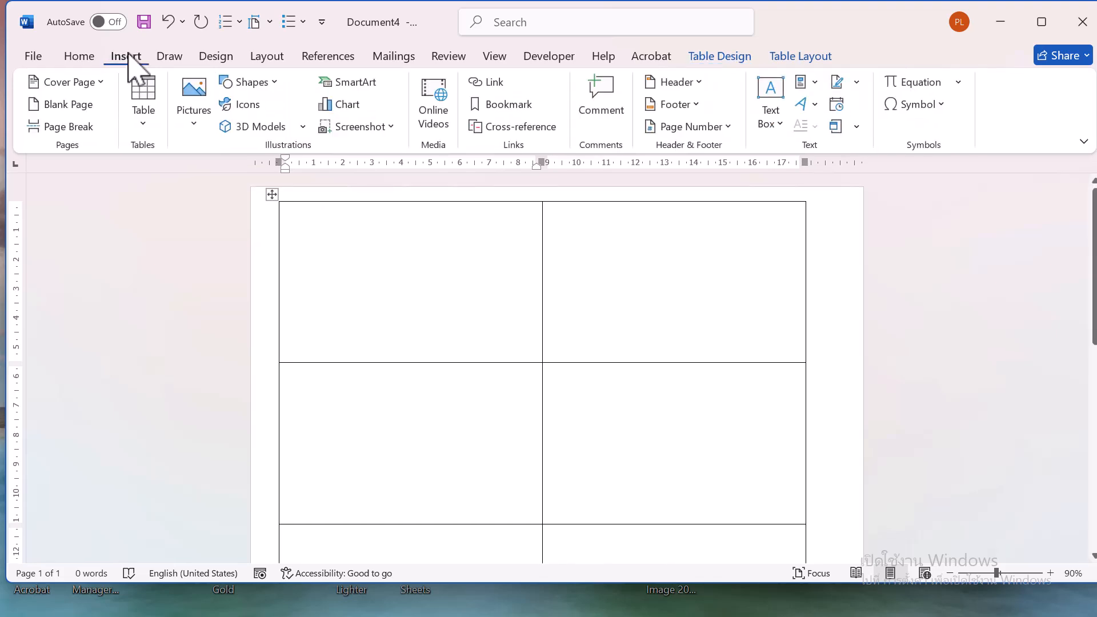
click(196, 125)
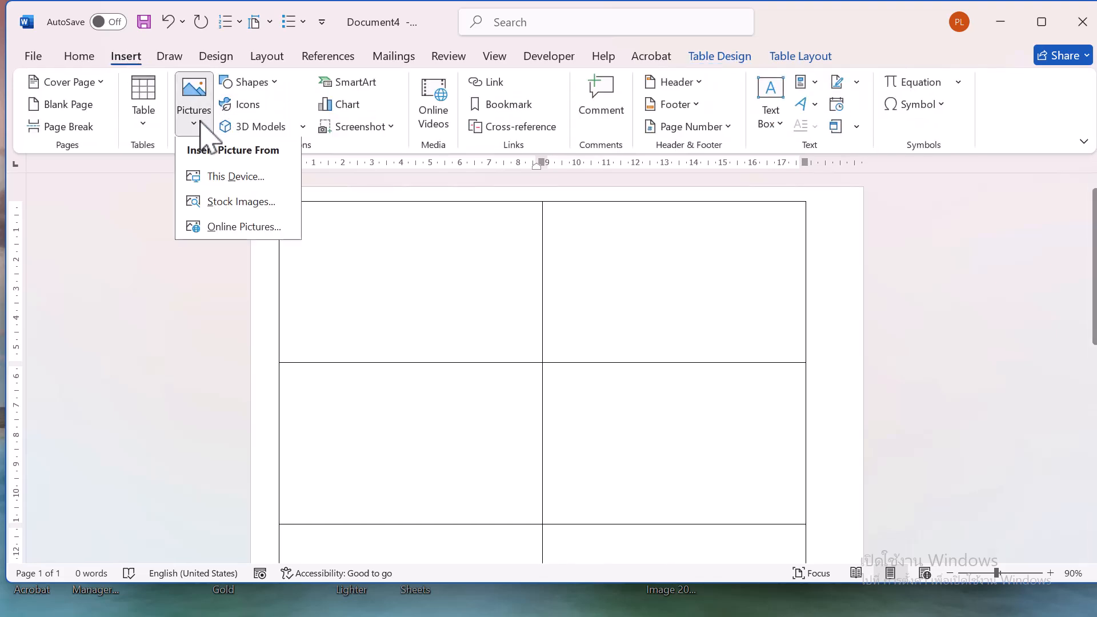
click(215, 178)
scroll(442, 252, down, 3)
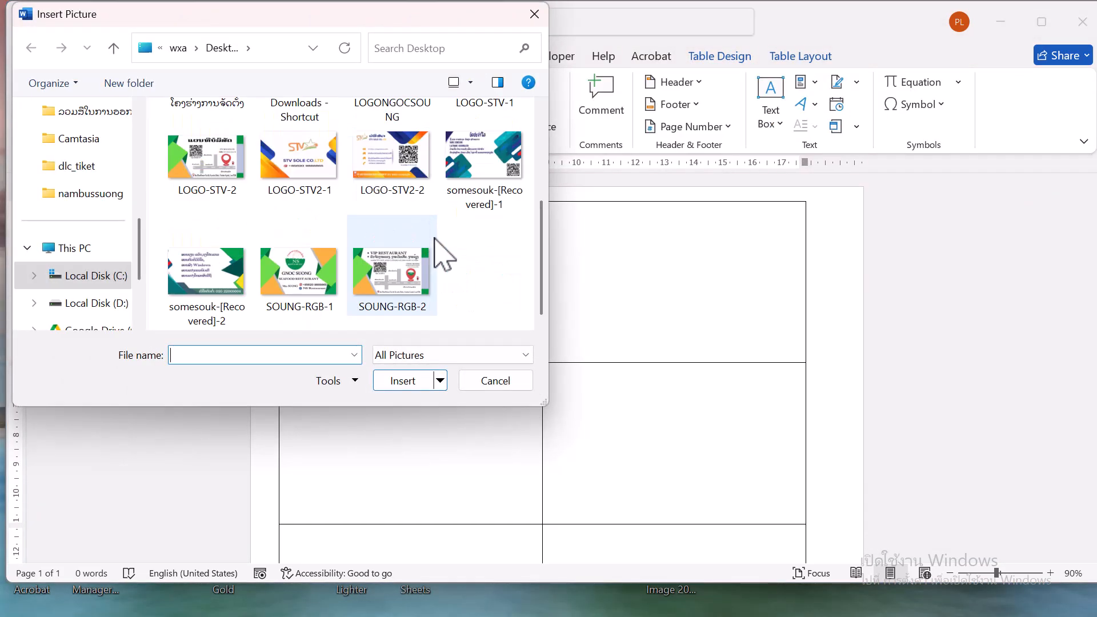
click(488, 151)
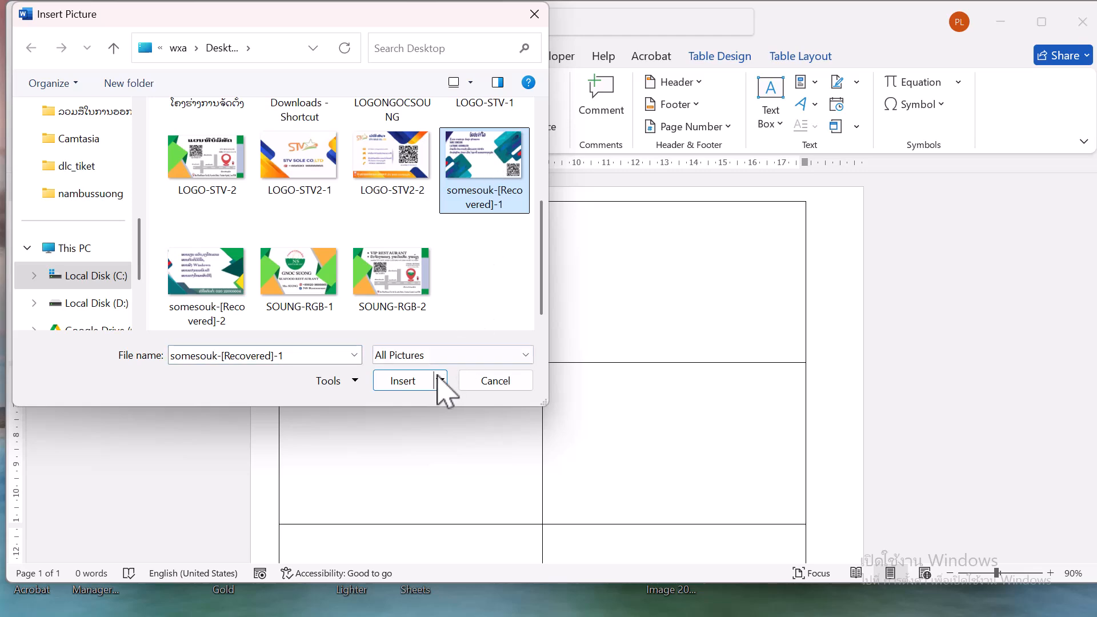
click(401, 383)
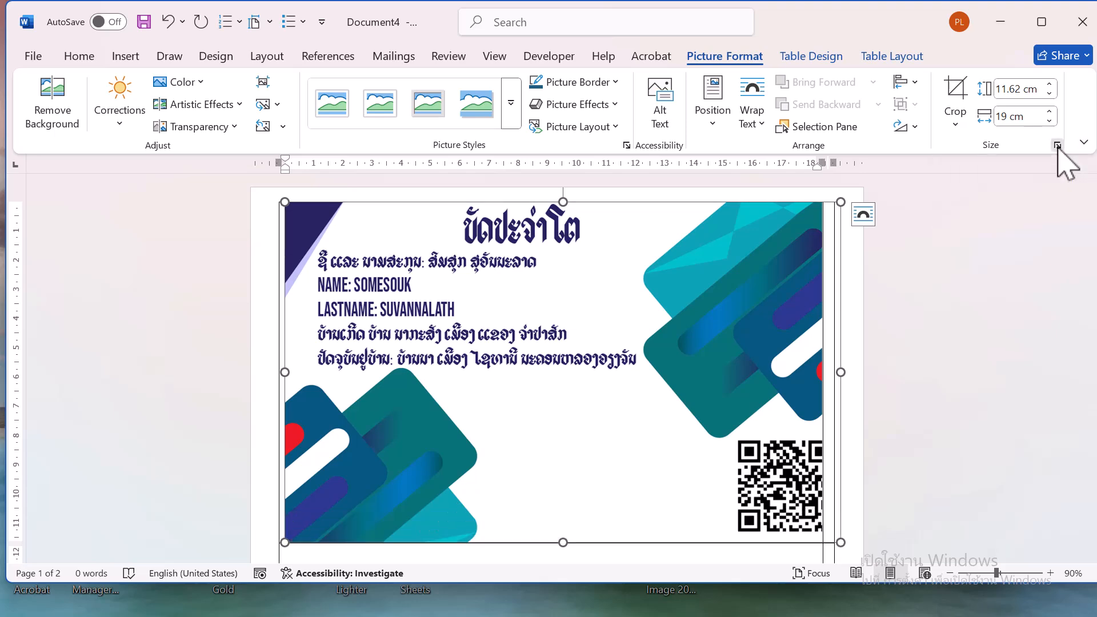
Turn off the picture's locked aspect ratio in its layout size settings
click(1057, 145)
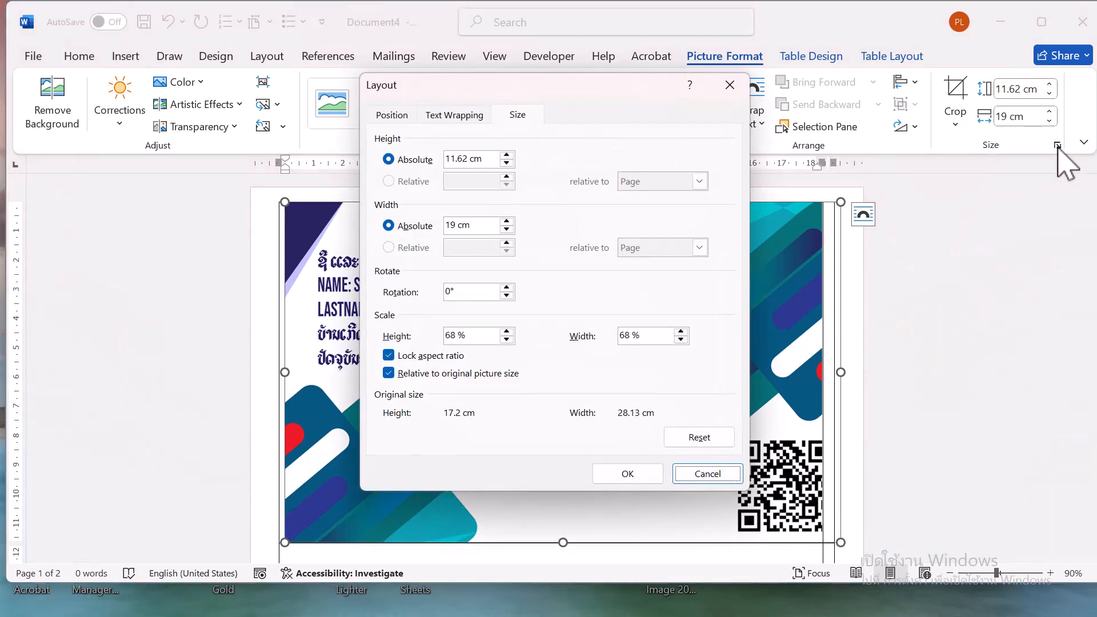
click(389, 356)
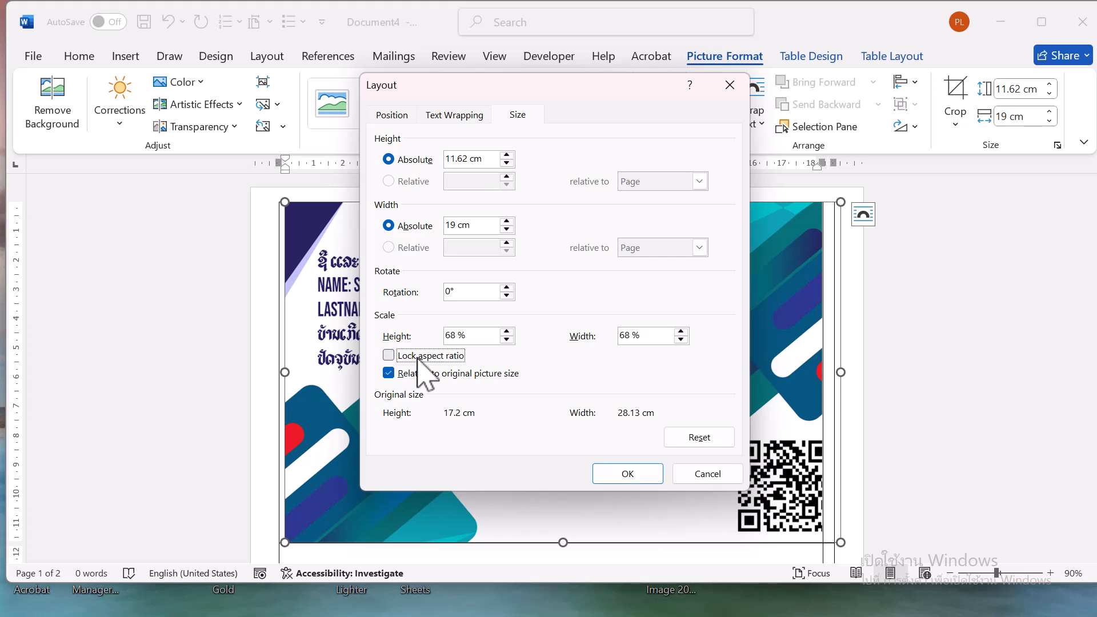
click(627, 475)
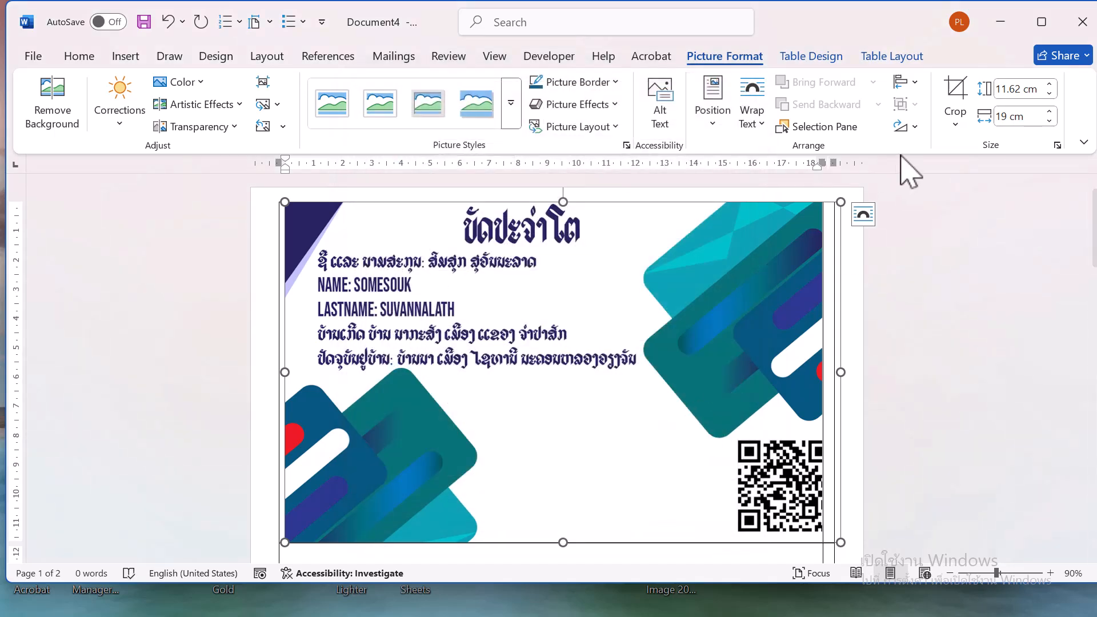
Resize the picture to 5.5 cm high and 9 cm wide
click(1019, 90)
click(1020, 89)
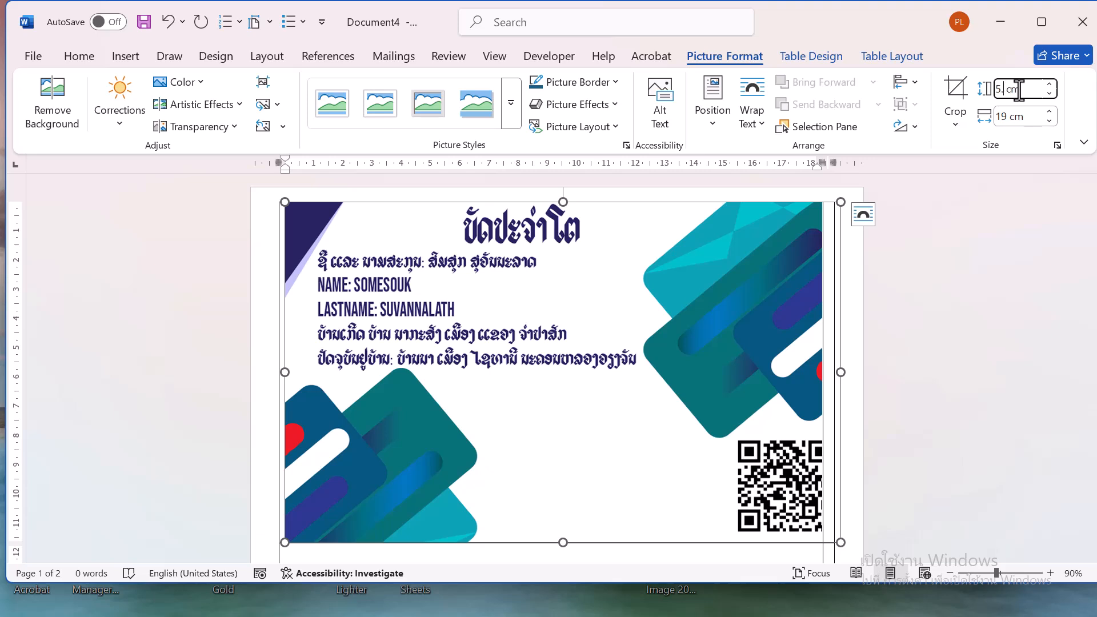
click(1004, 118)
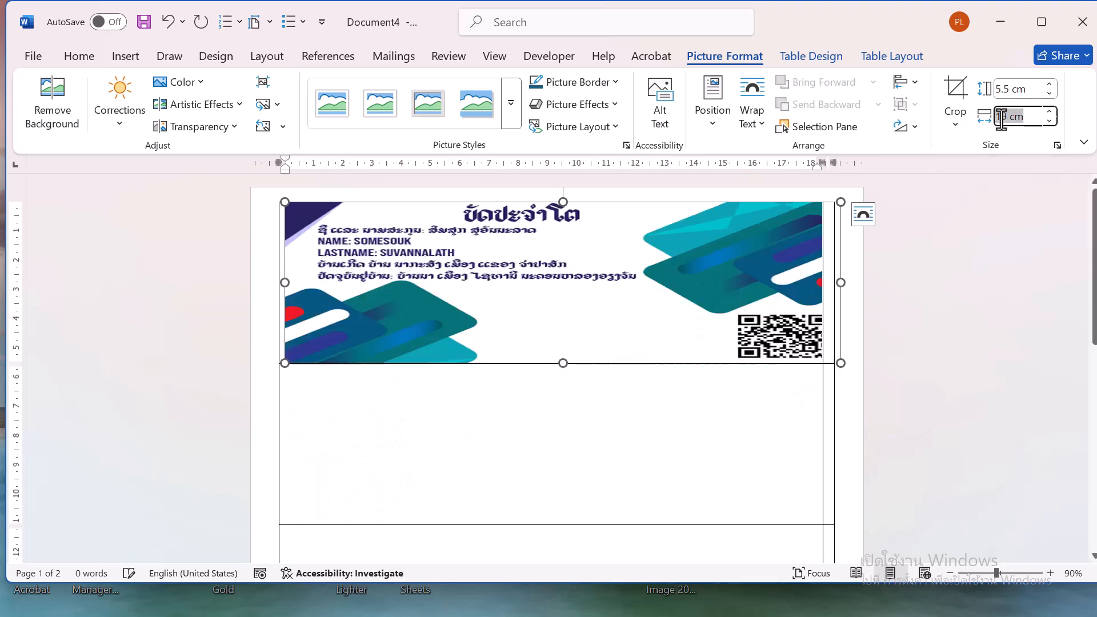
text(9)
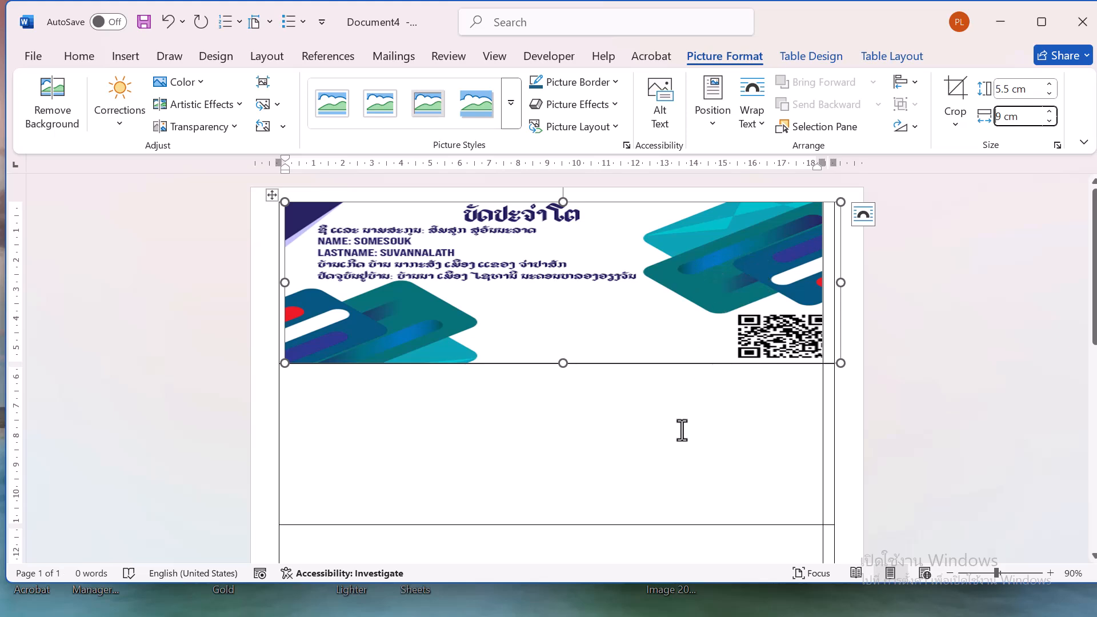
click(674, 430)
Copy the whole table and paste a duplicate of it on a new second page
click(402, 287)
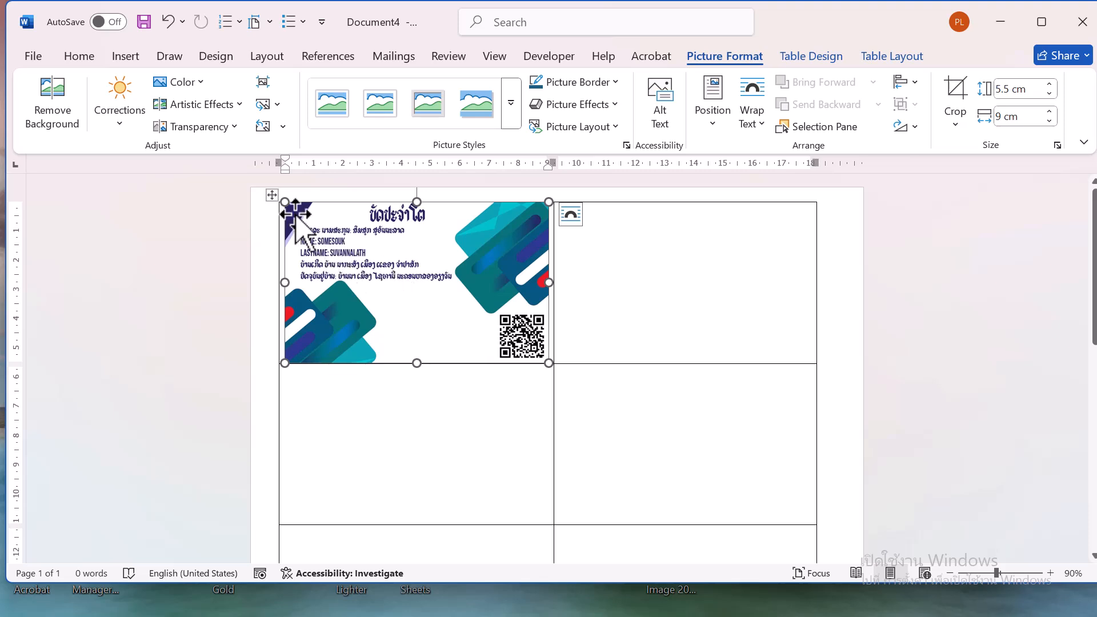
click(273, 194)
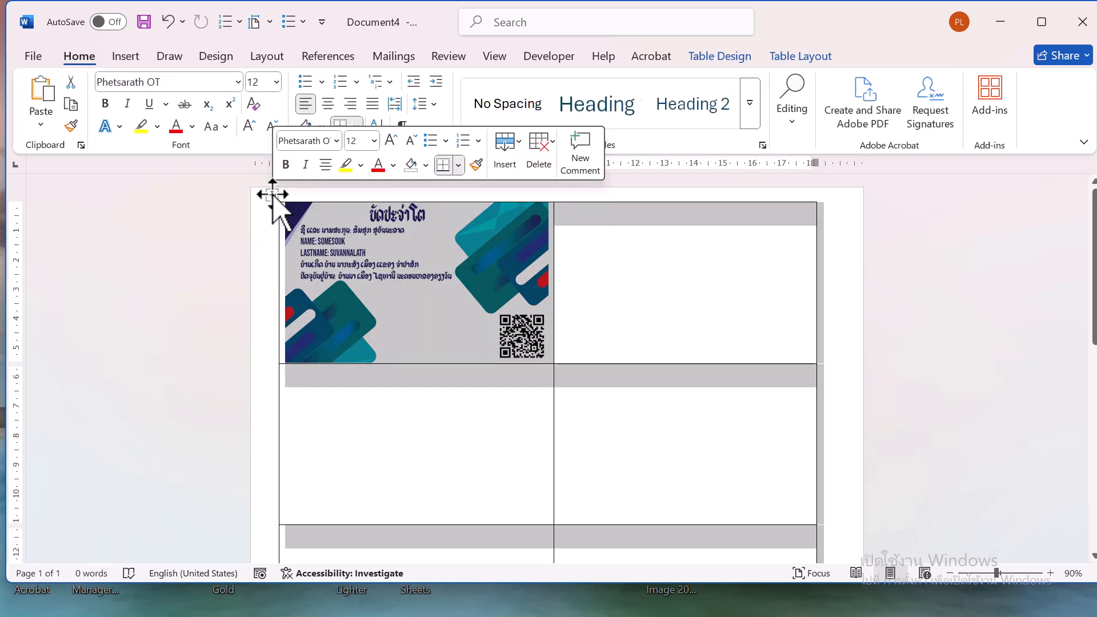
scroll(362, 348, down, 10)
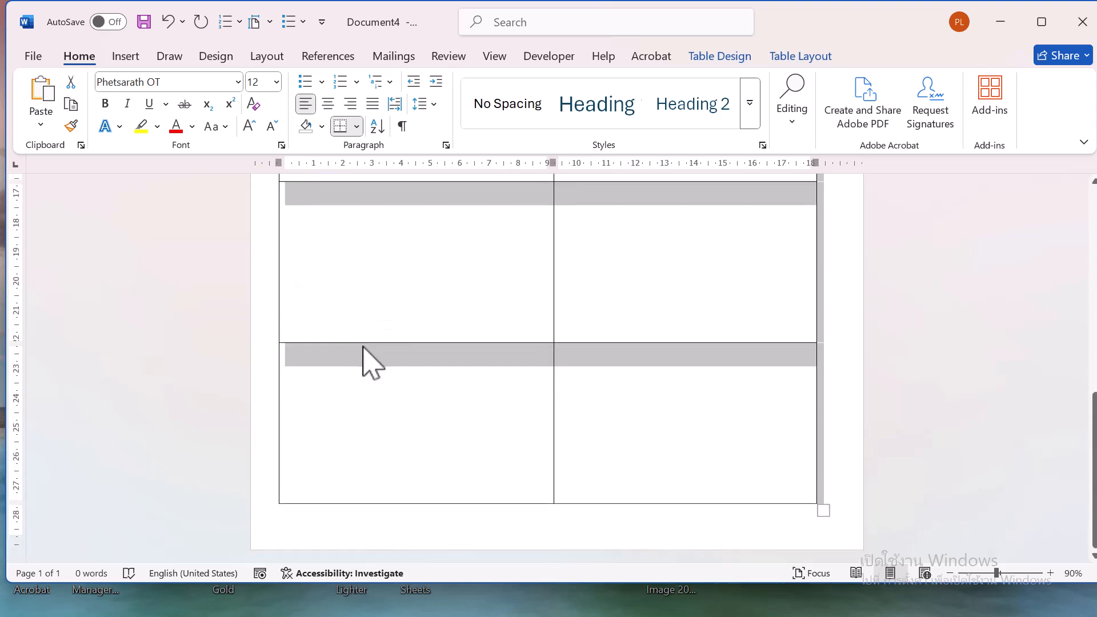
click(436, 519)
key(Return)
scroll(435, 518, down, 3)
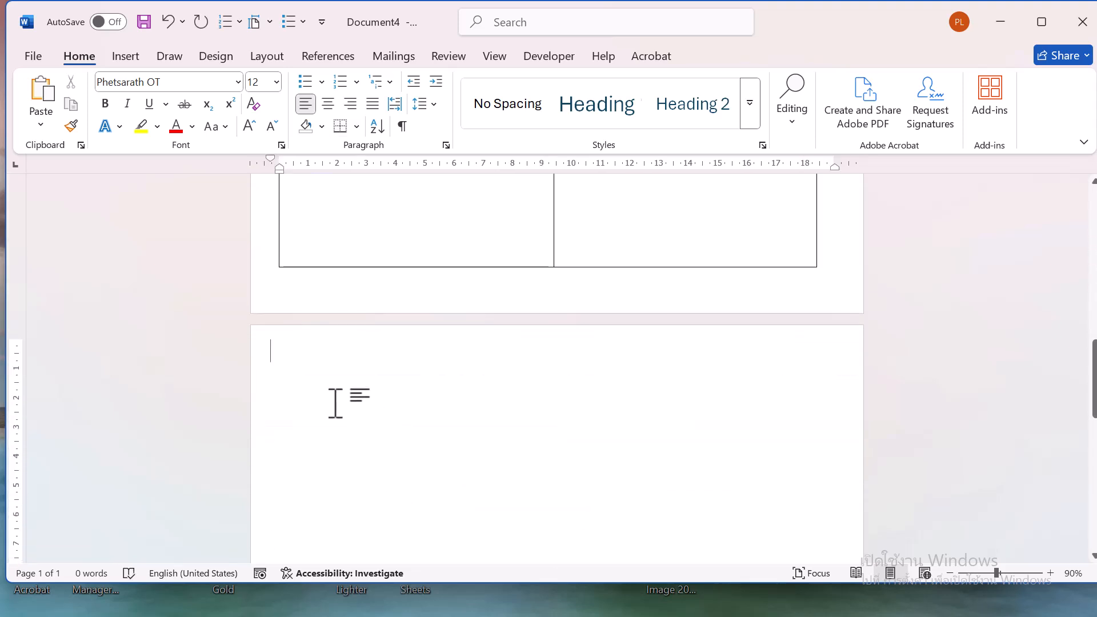
key(ctrl+v)
Delete the picture from the first cell of the pasted table
scroll(318, 393, up, 10)
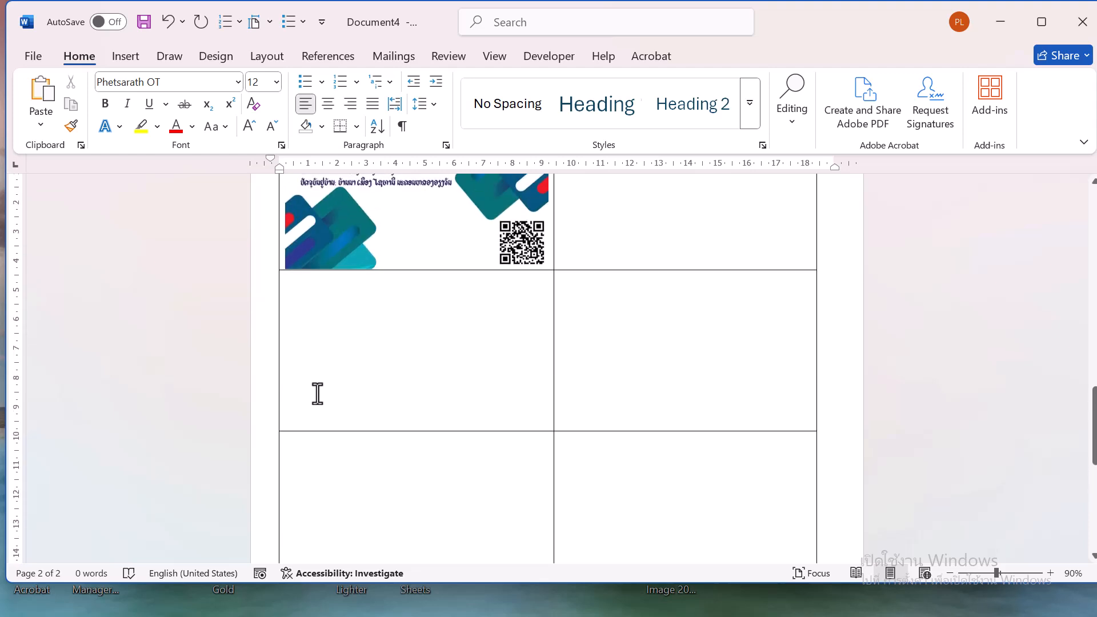
scroll(318, 393, up, 1)
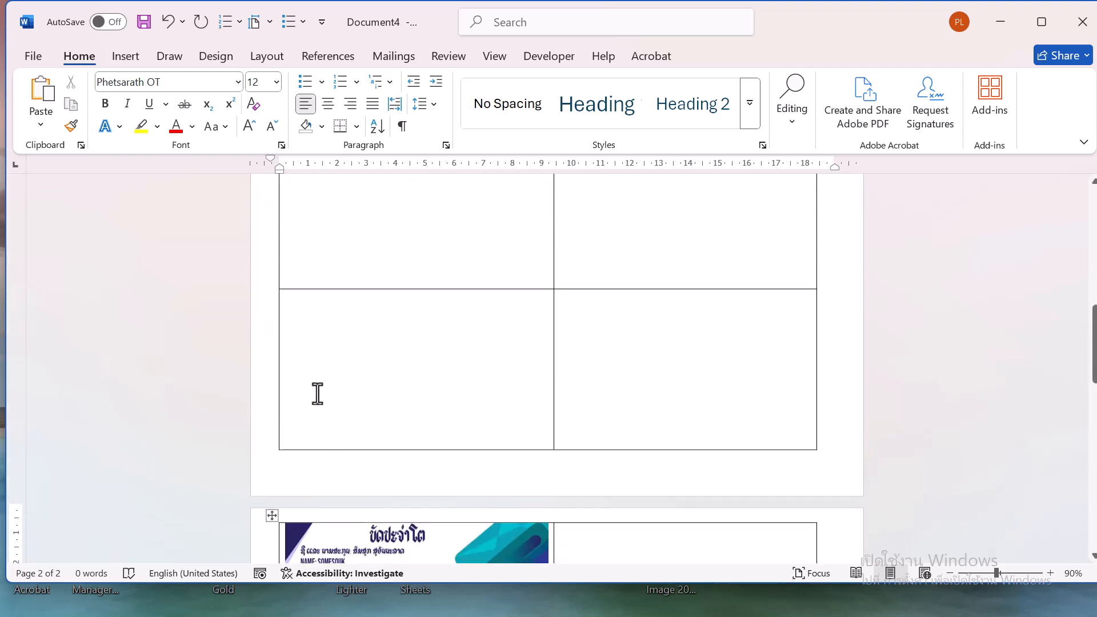
scroll(449, 417, down, 3)
click(452, 428)
key(Delete)
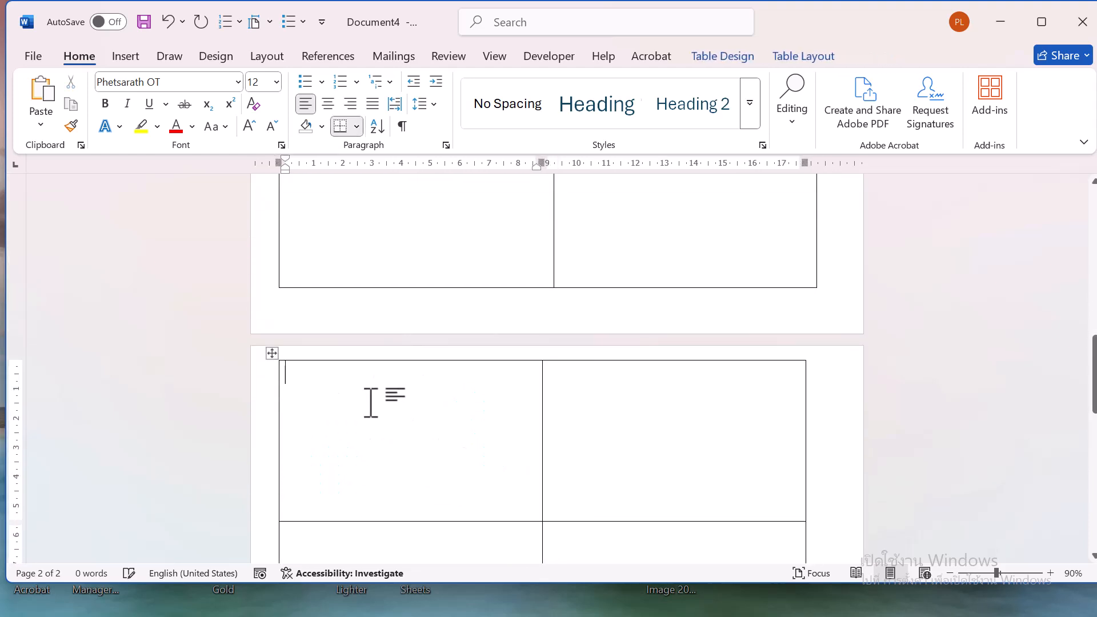
Insert a card back image from the device into the first cell of the second-page table
click(137, 59)
click(194, 117)
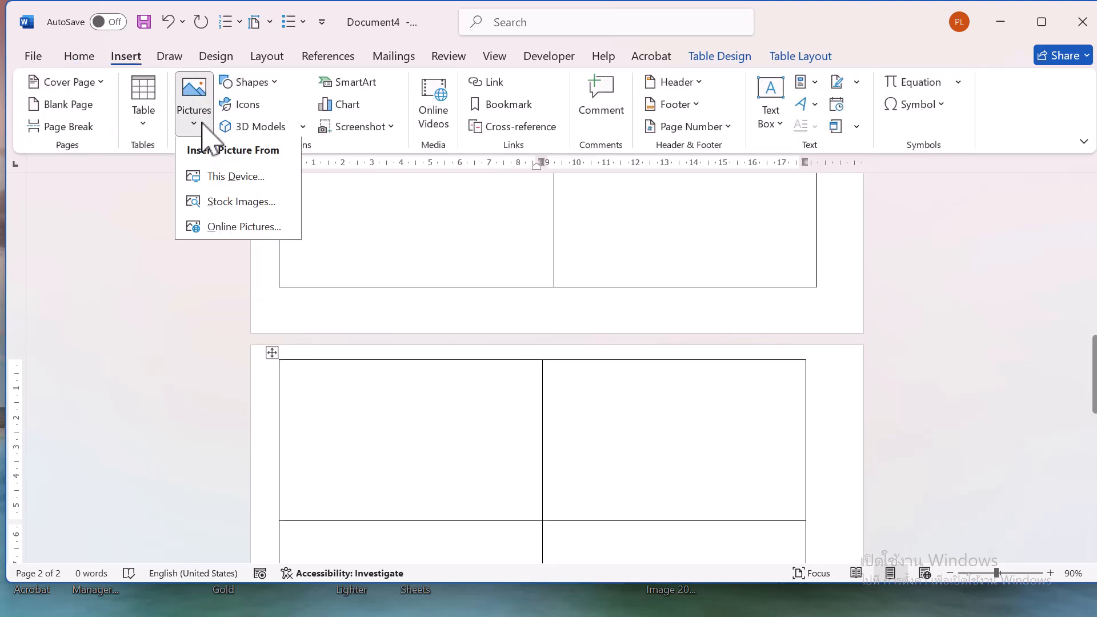
click(216, 178)
scroll(423, 240, down, 3)
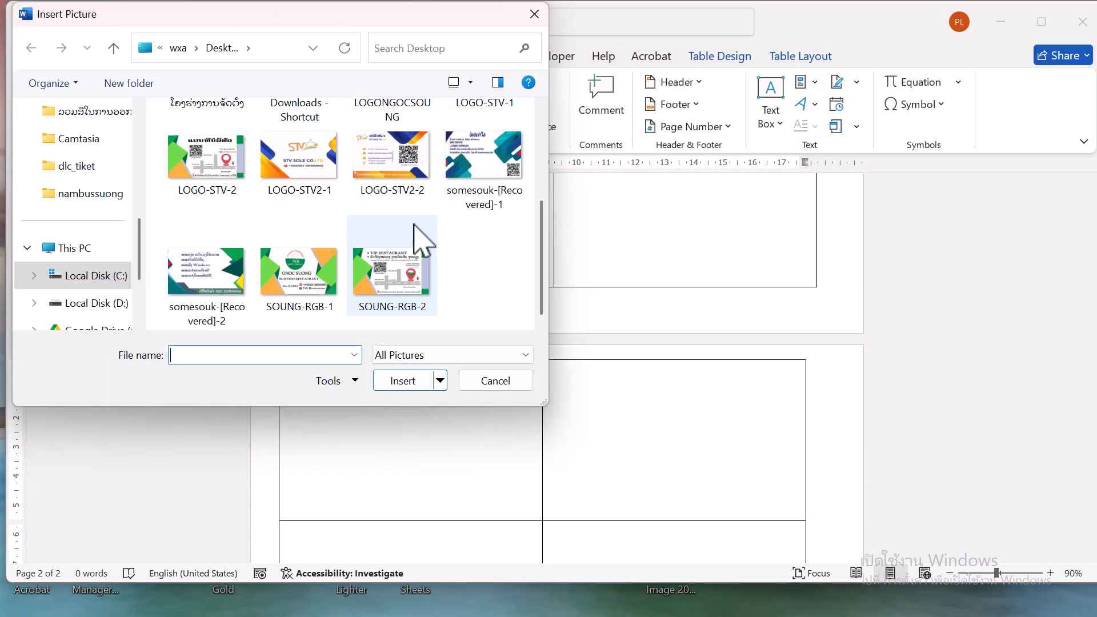
click(240, 283)
click(416, 382)
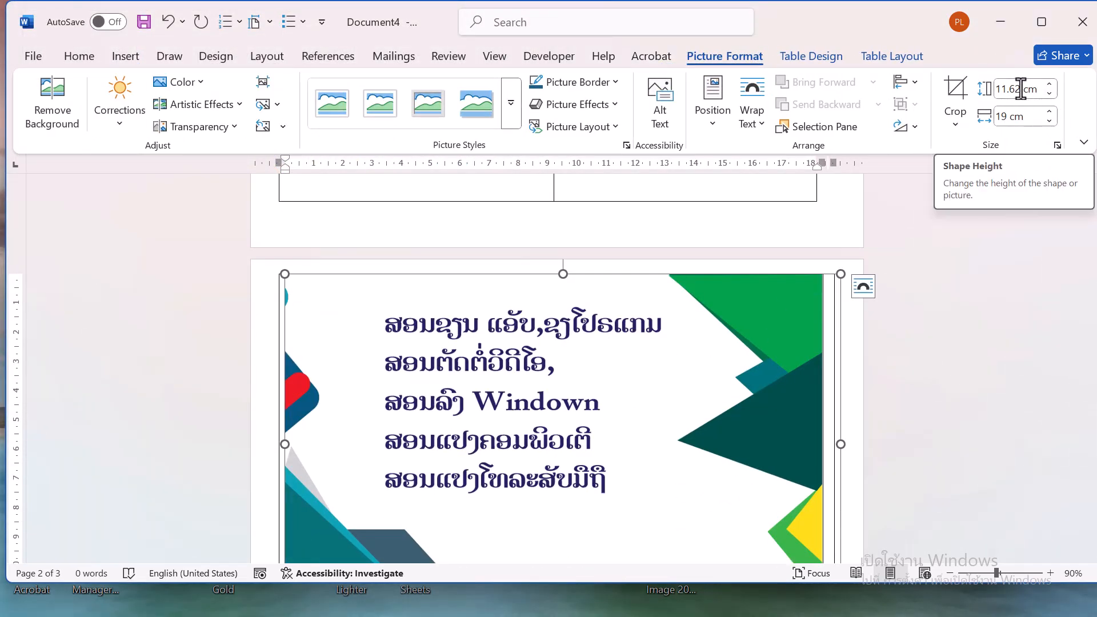
Resize the inserted picture to 5.5 cm high
double_click(1021, 89)
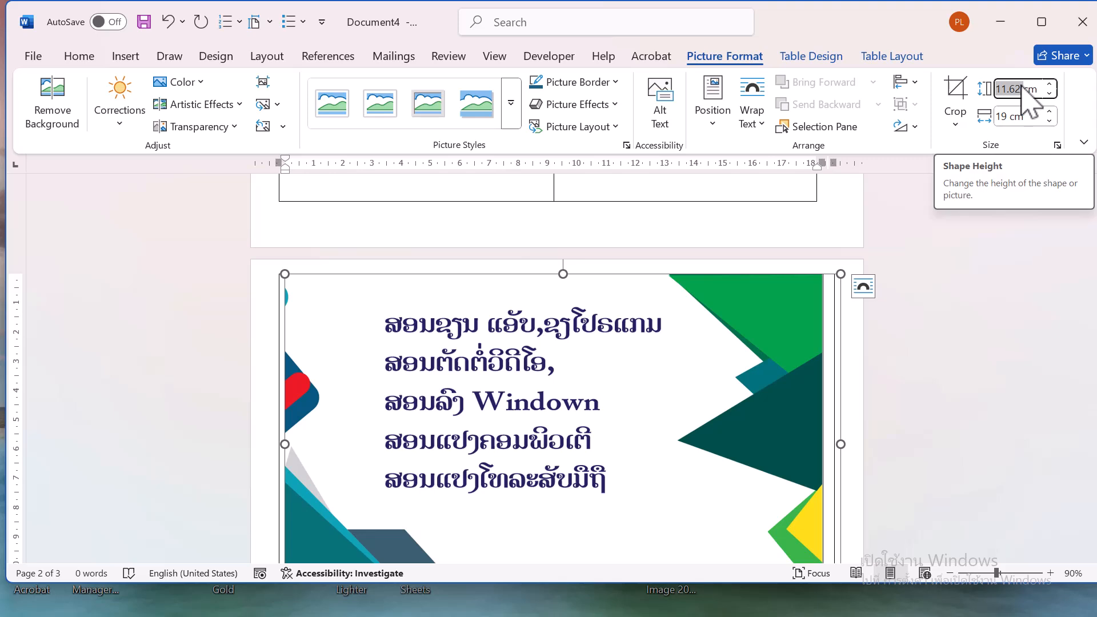
text(5)
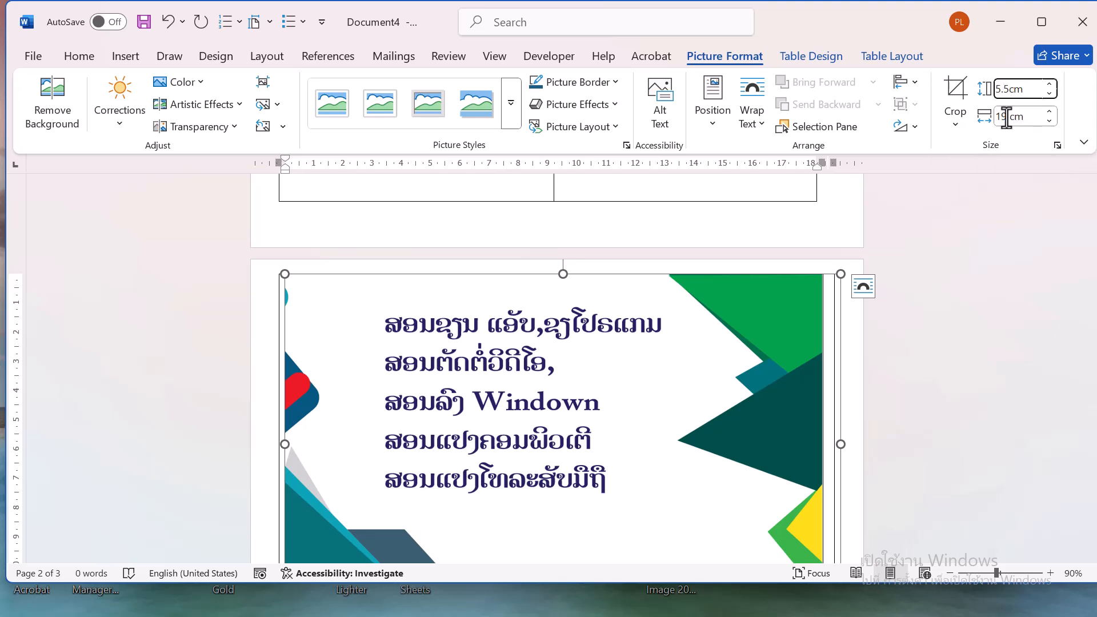
text(.5)
click(1001, 118)
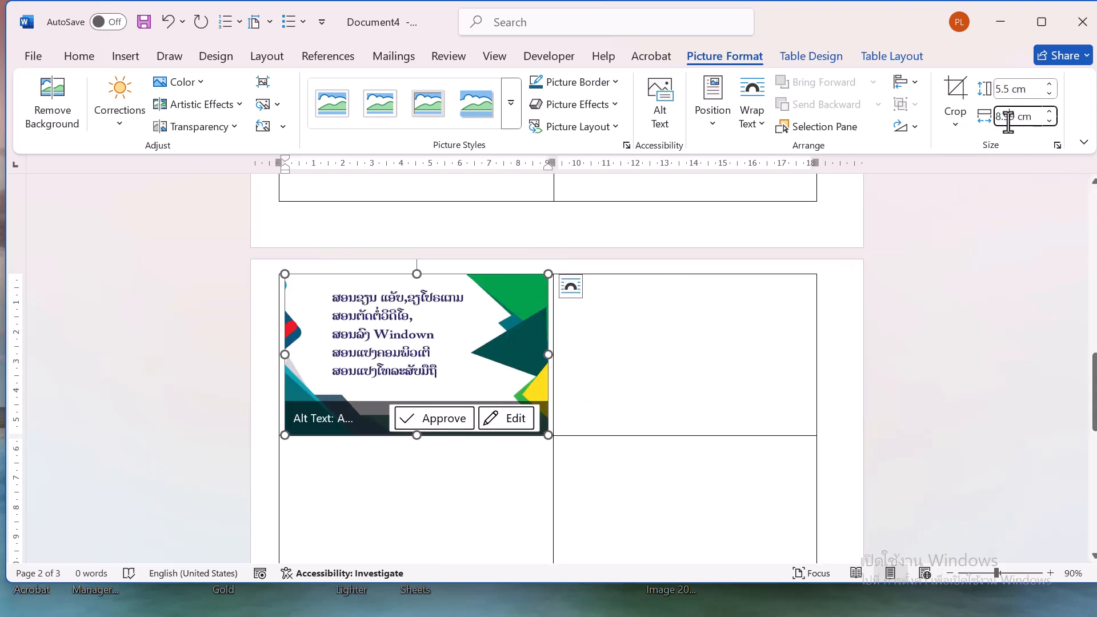
click(704, 373)
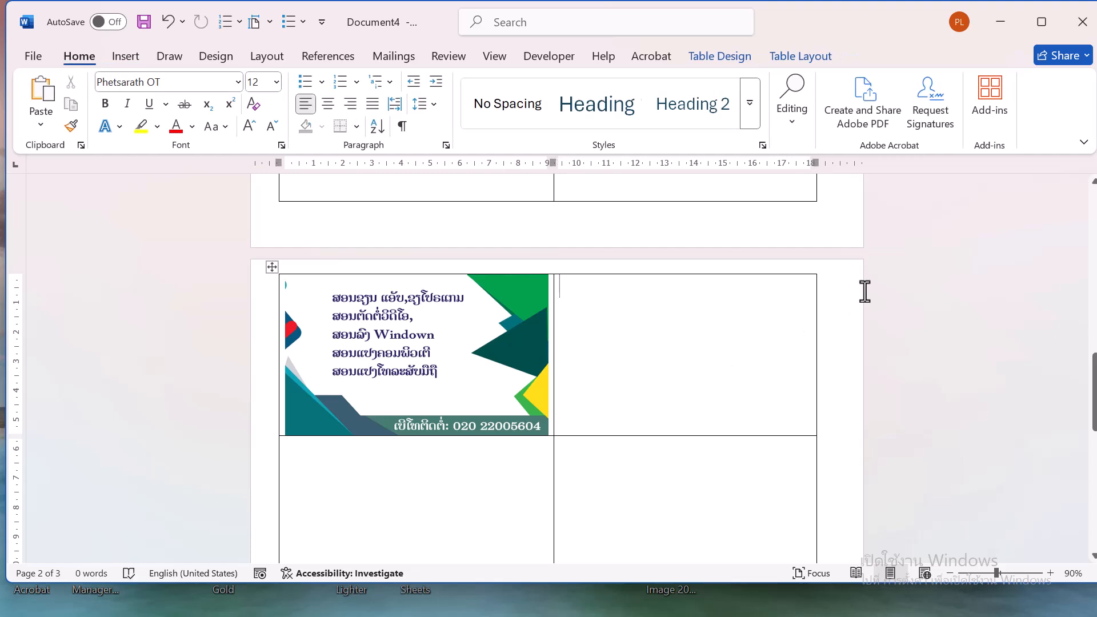
Paste the front card image into the next empty cell of the first-page table
scroll(590, 406, up, 4)
scroll(590, 406, down, 5)
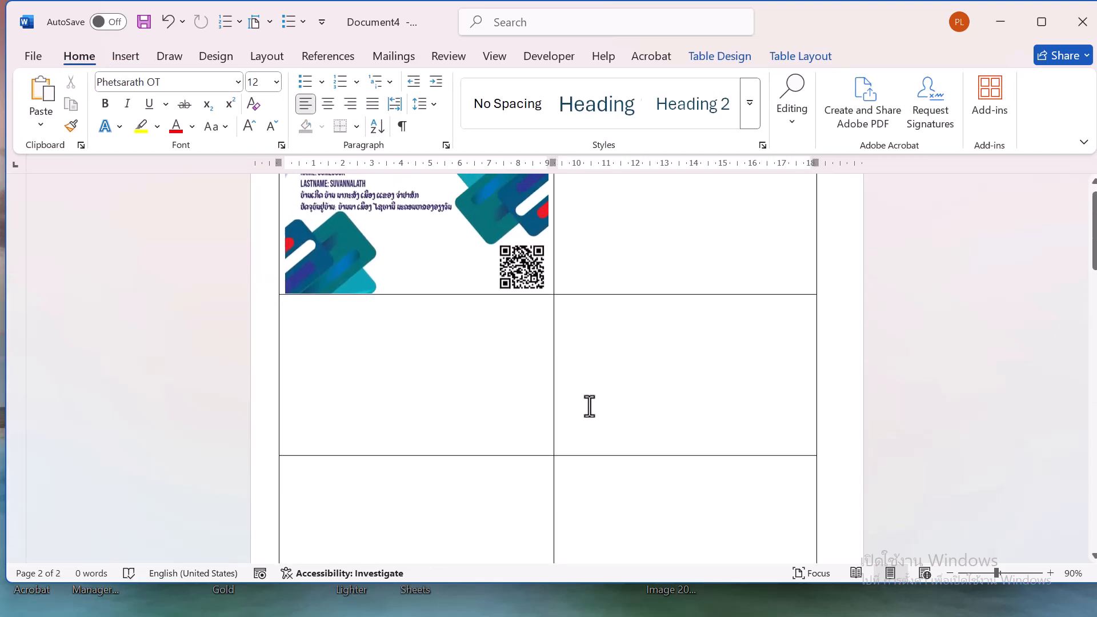
scroll(590, 407, down, 10)
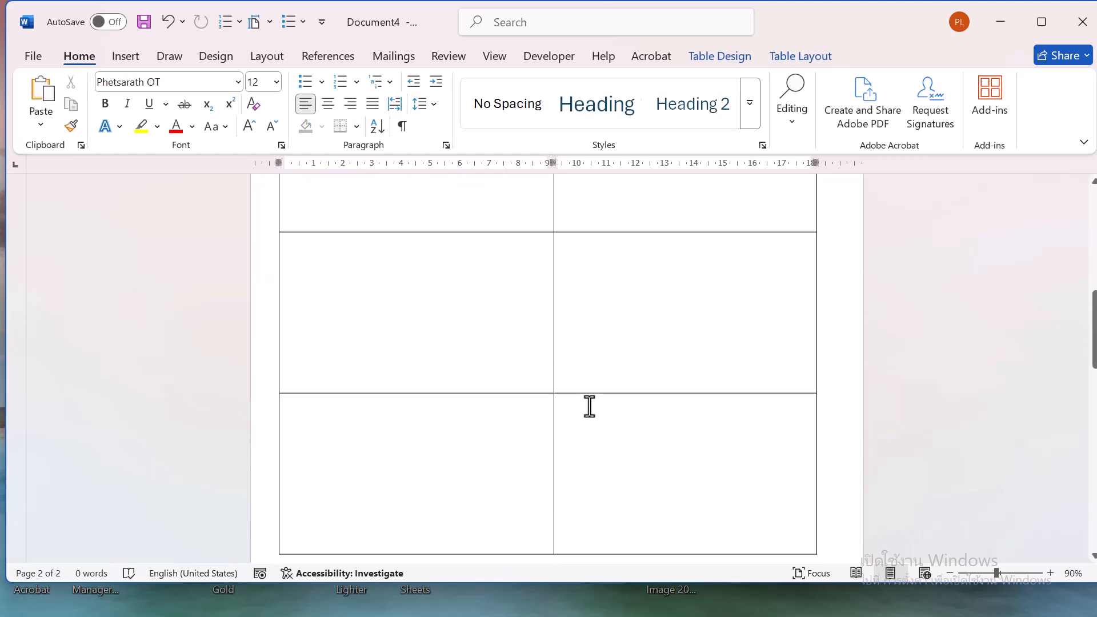
scroll(586, 406, up, 12)
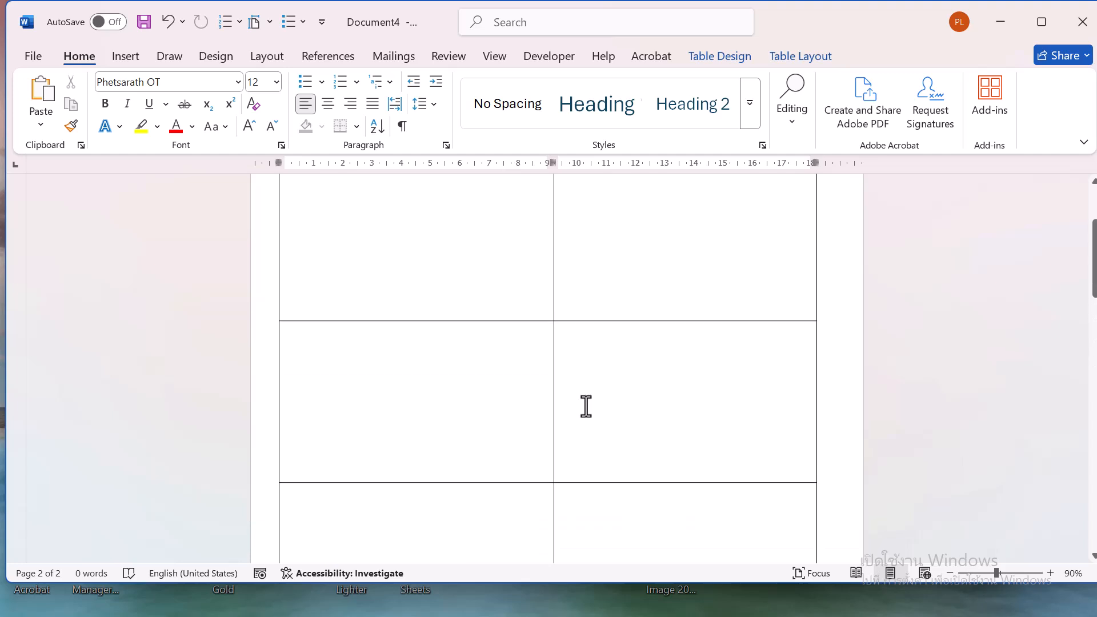
click(412, 247)
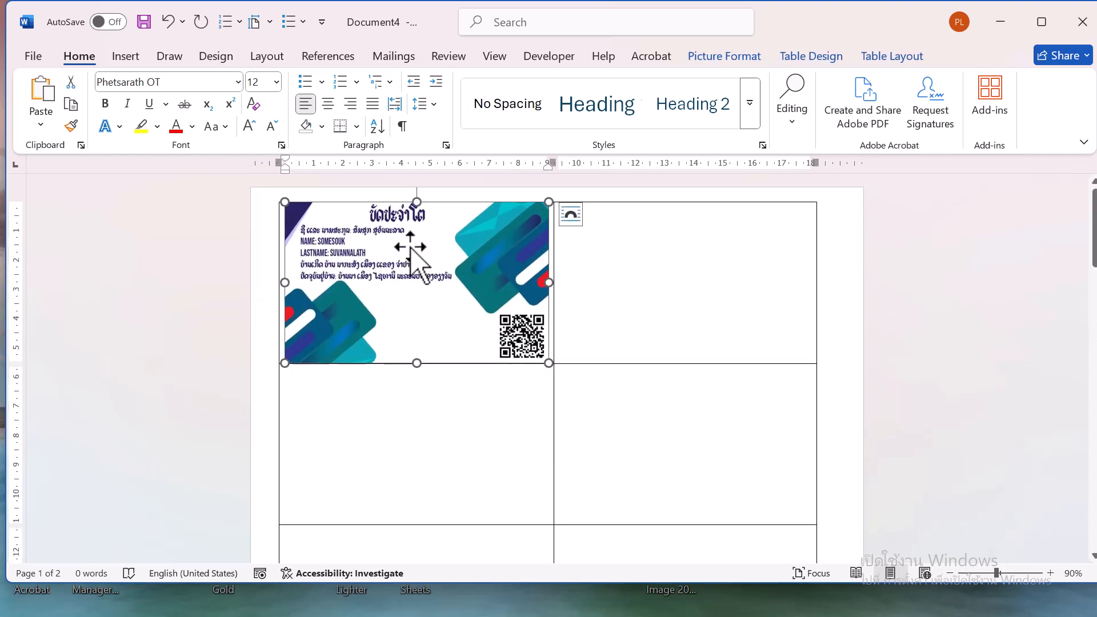
click(690, 245)
key(ctrl+v)
Select the back card image and paste a copy into the adjacent cell of the second-page table
scroll(698, 255, down, 3)
scroll(749, 424, down, 5)
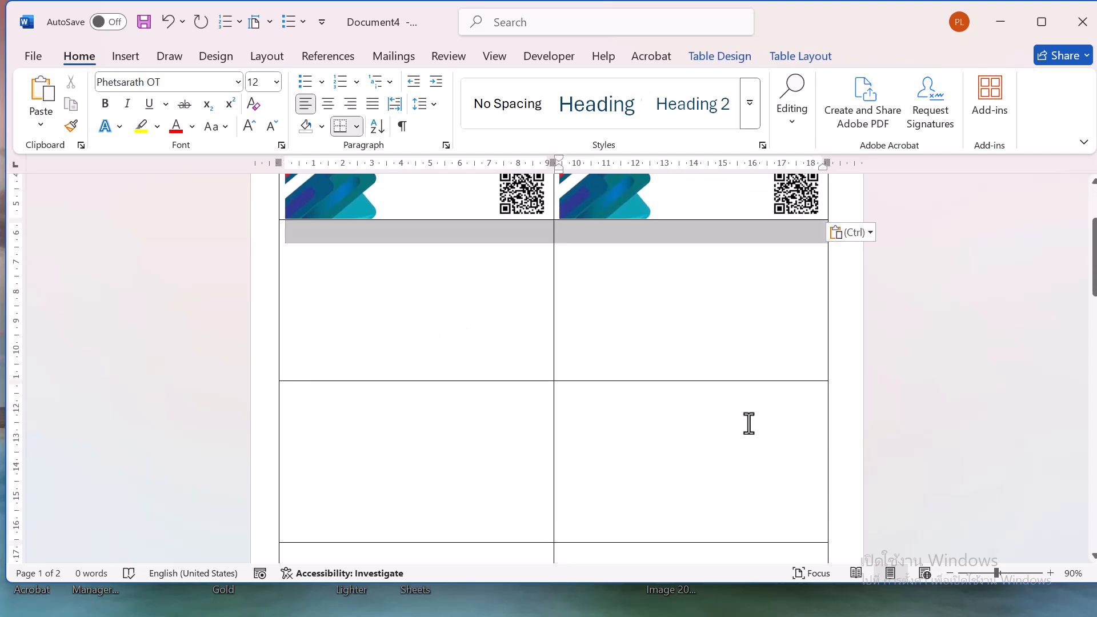
scroll(760, 569, down, 3)
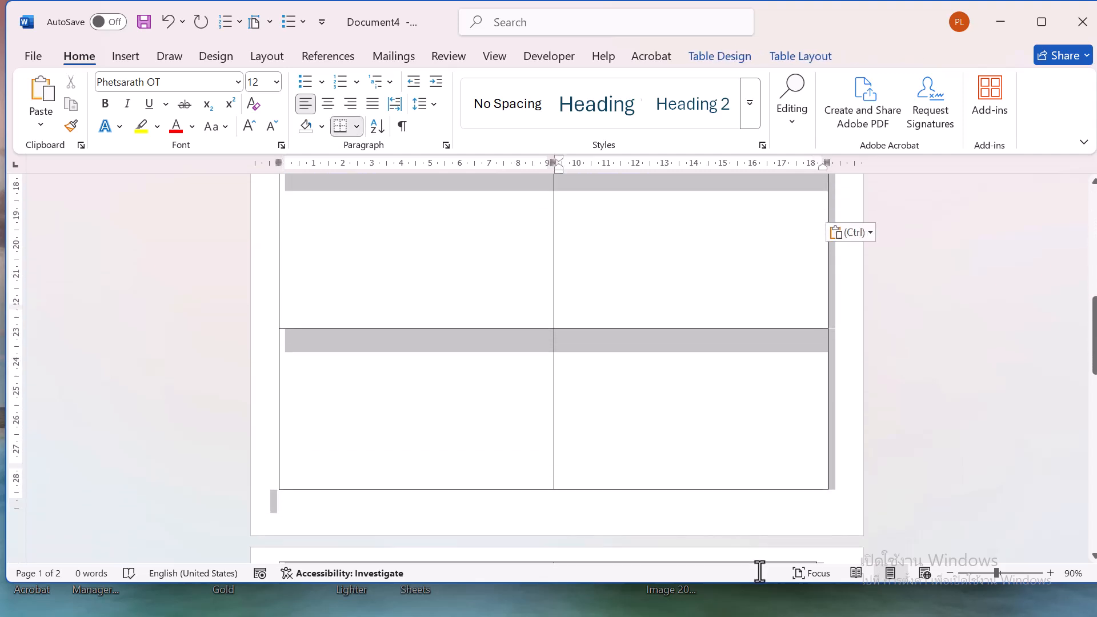
scroll(742, 351, down, 5)
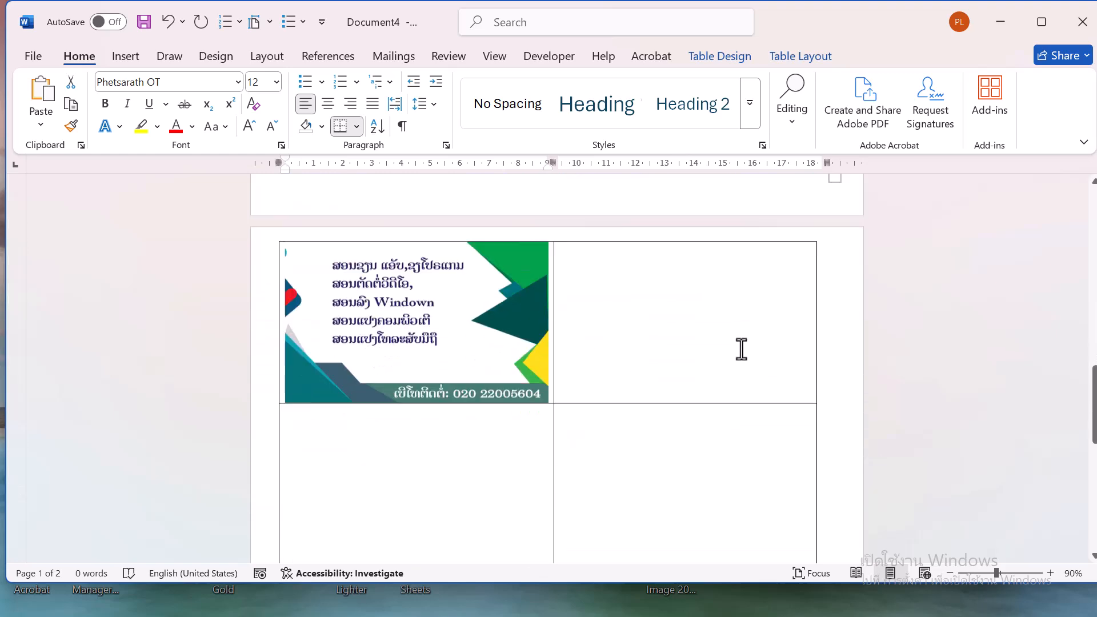
click(366, 273)
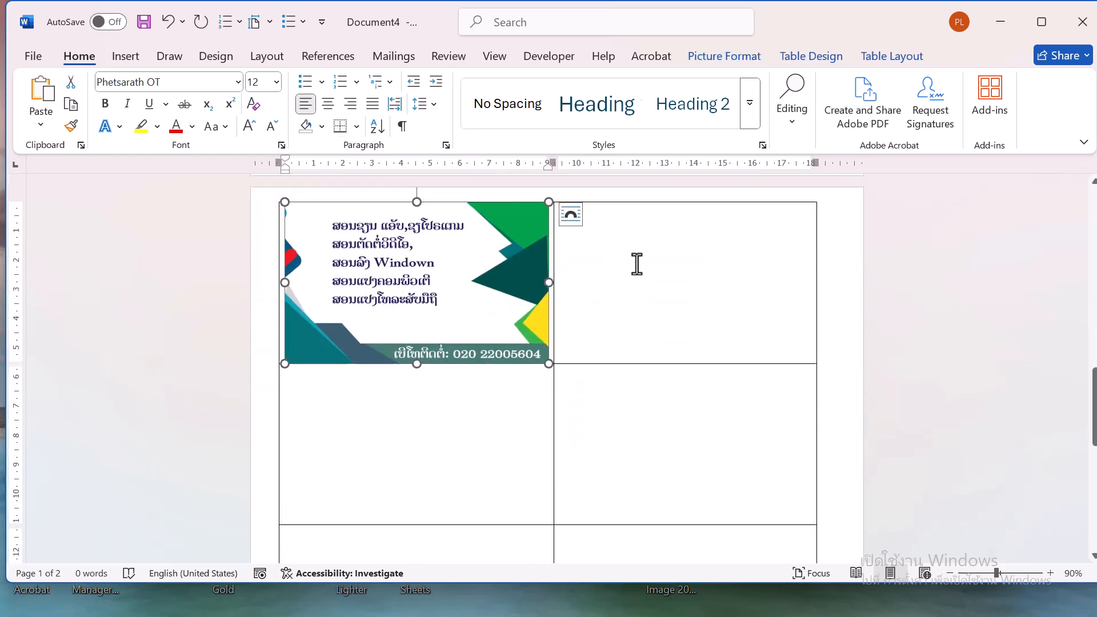
click(638, 264)
key(ctrl+v)
Select the remaining empty table cells and paste the card image into all of them
scroll(637, 264, down, 4)
scroll(637, 264, up, 1)
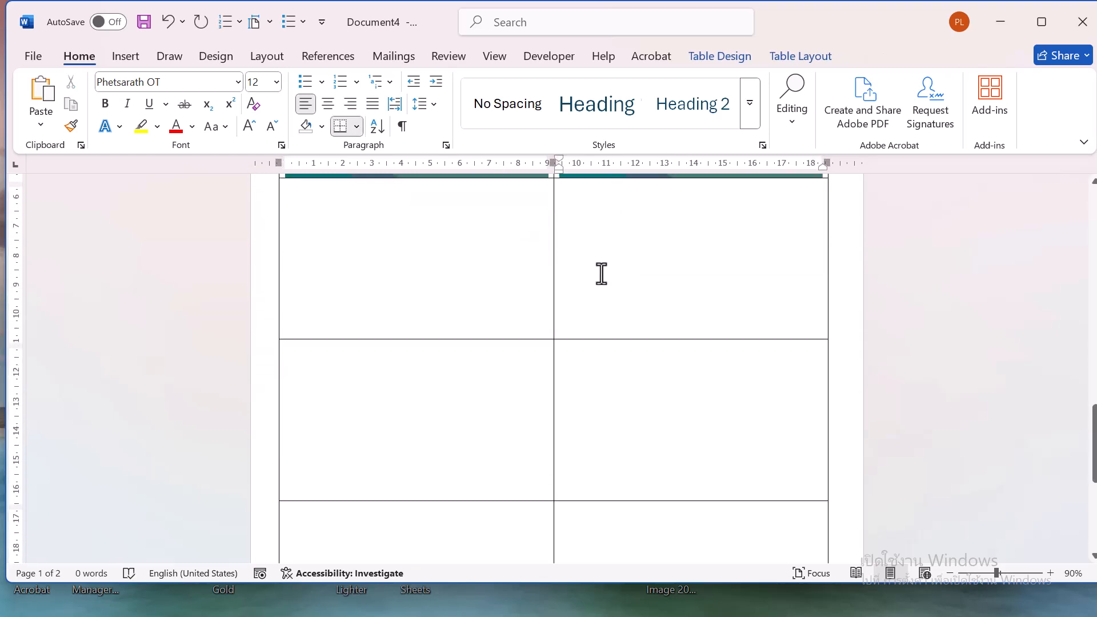
drag(450, 283, 715, 448)
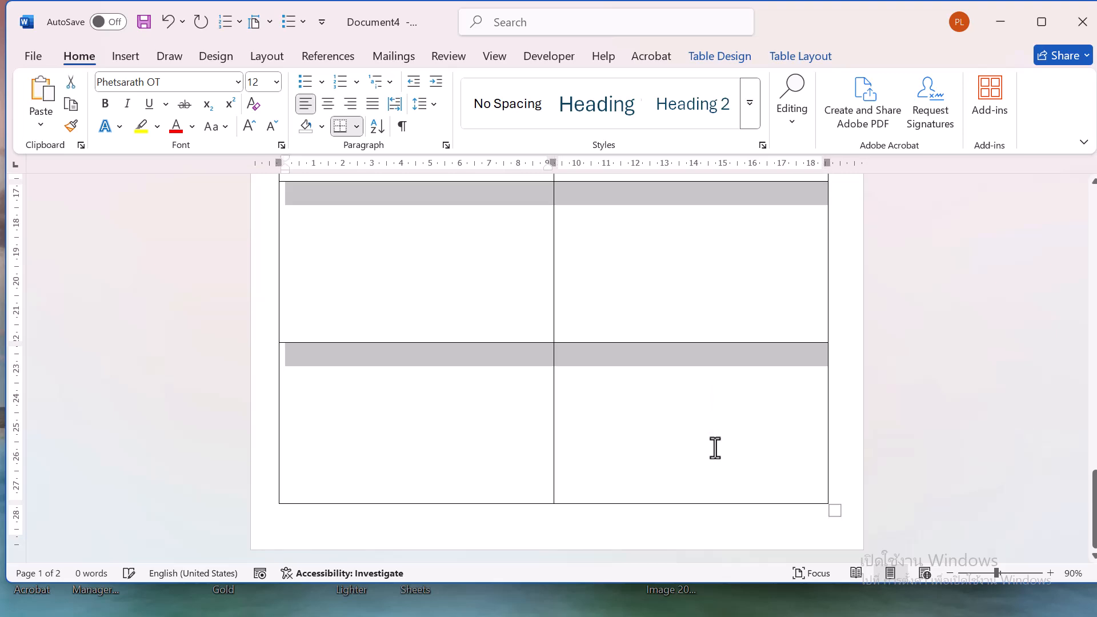
key(ctrl+v)
Scroll through both pages to review the filled front and back card sheets
scroll(715, 449, down, 3)
scroll(716, 448, up, 10)
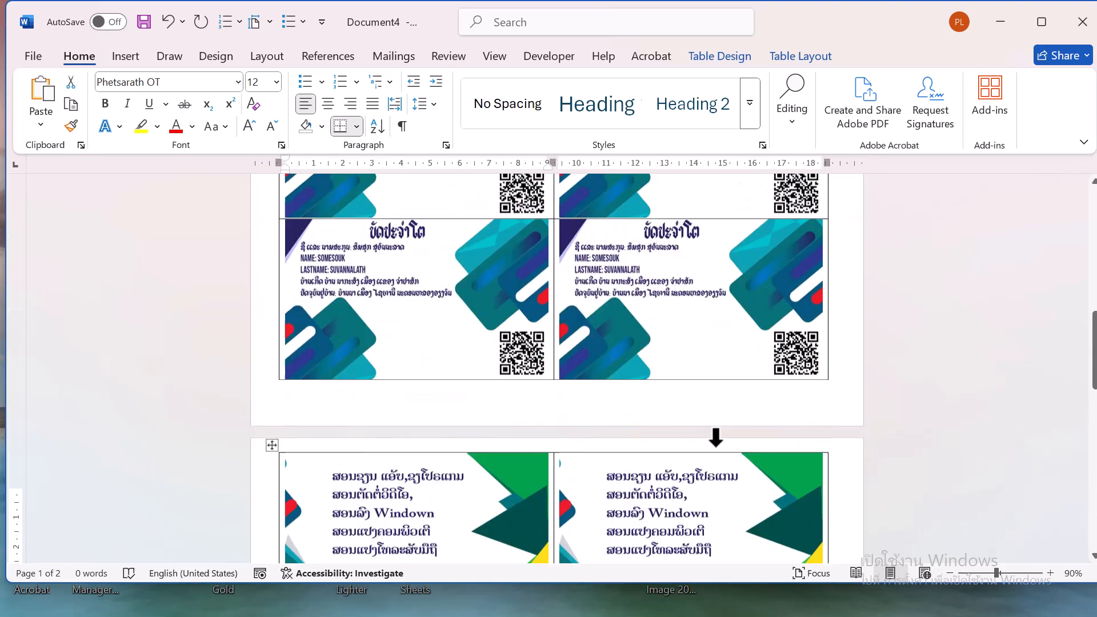
scroll(716, 448, up, 5)
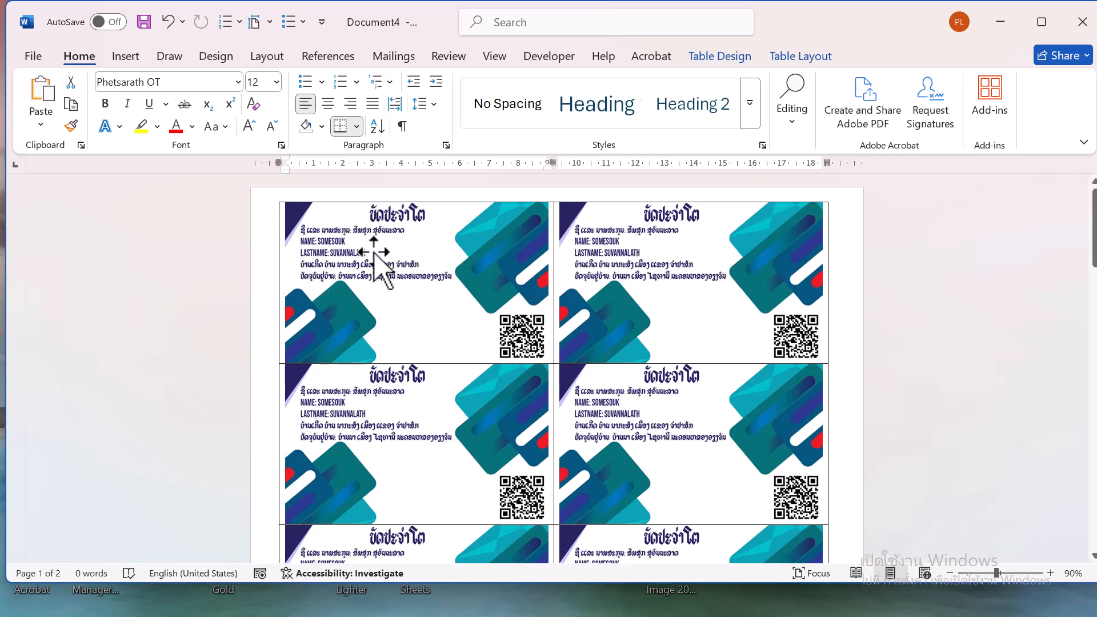
scroll(472, 466, down, 3)
scroll(472, 466, down, 10)
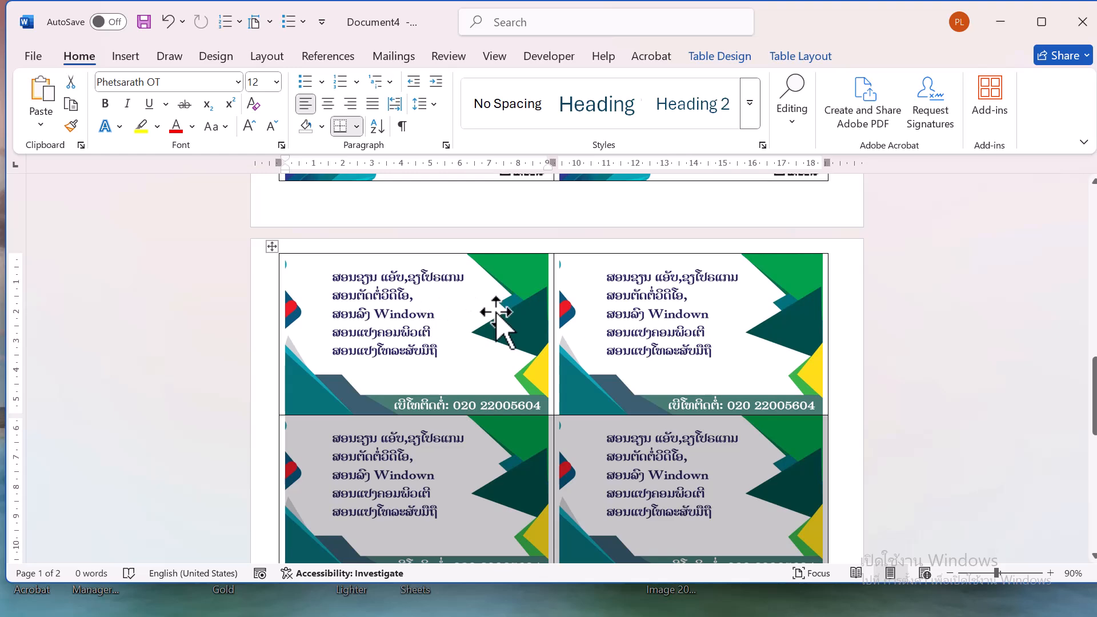
click(449, 311)
click(908, 306)
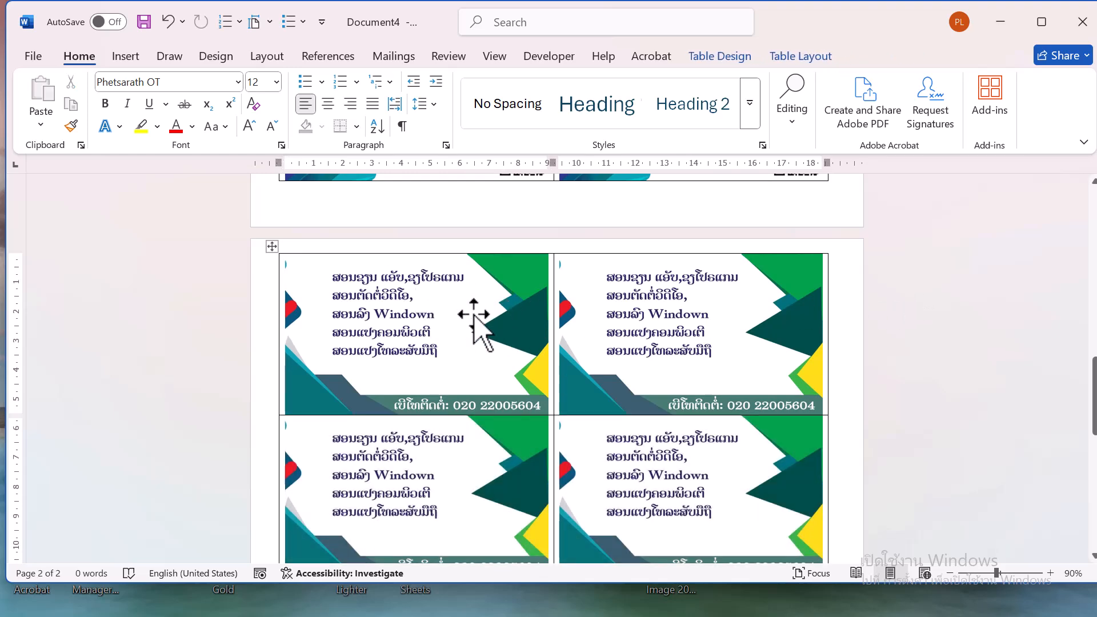
scroll(473, 328, up, 5)
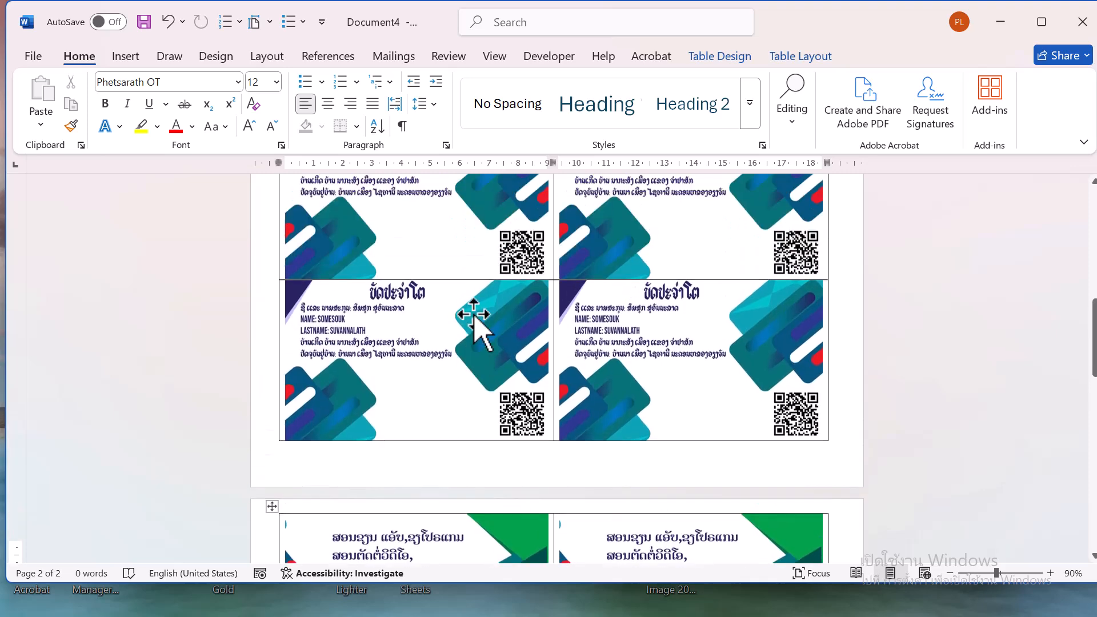
scroll(474, 322, up, 5)
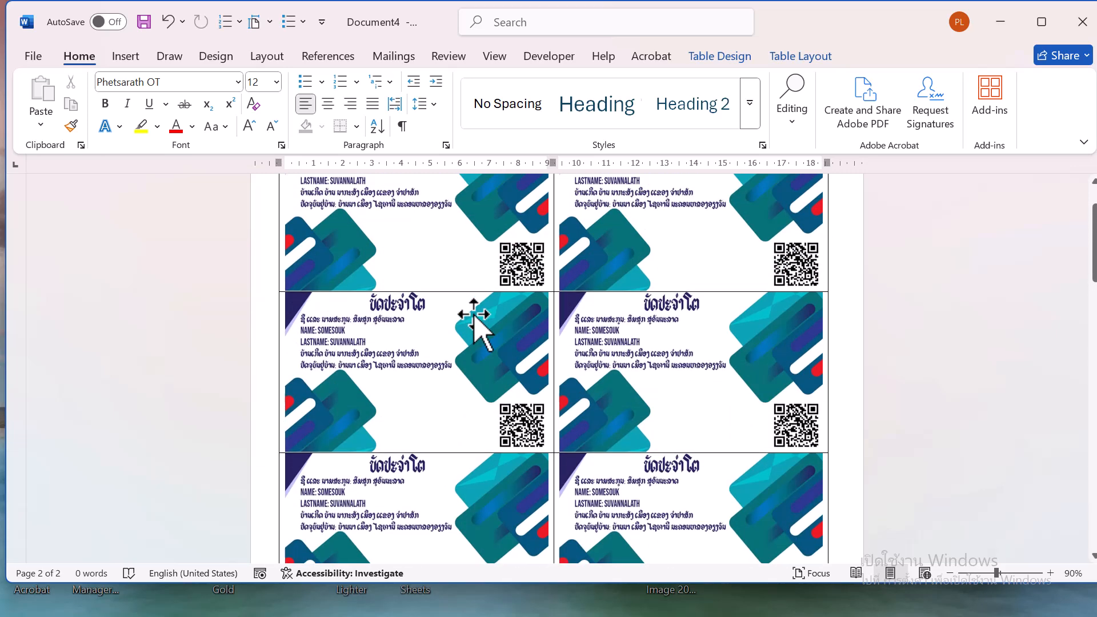
scroll(474, 320, up, 3)
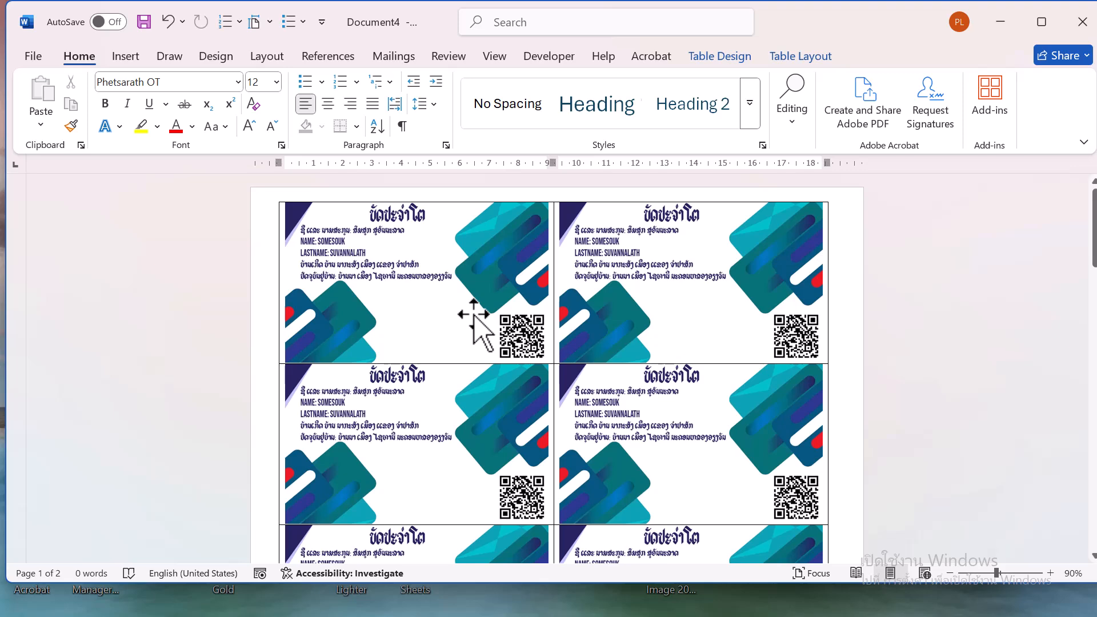
scroll(473, 323, down, 8)
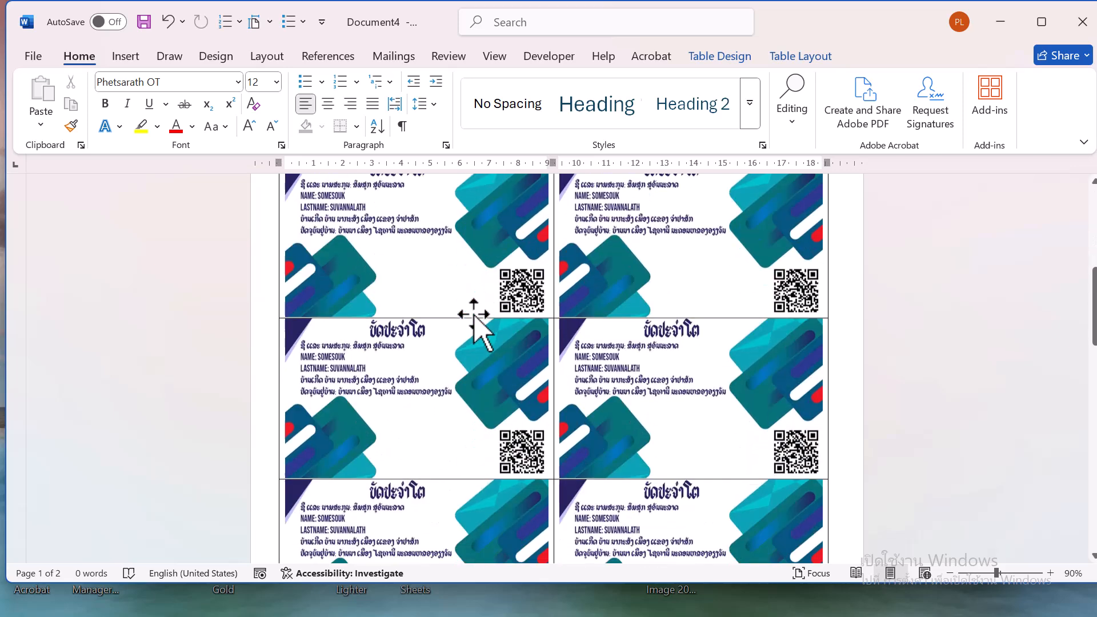